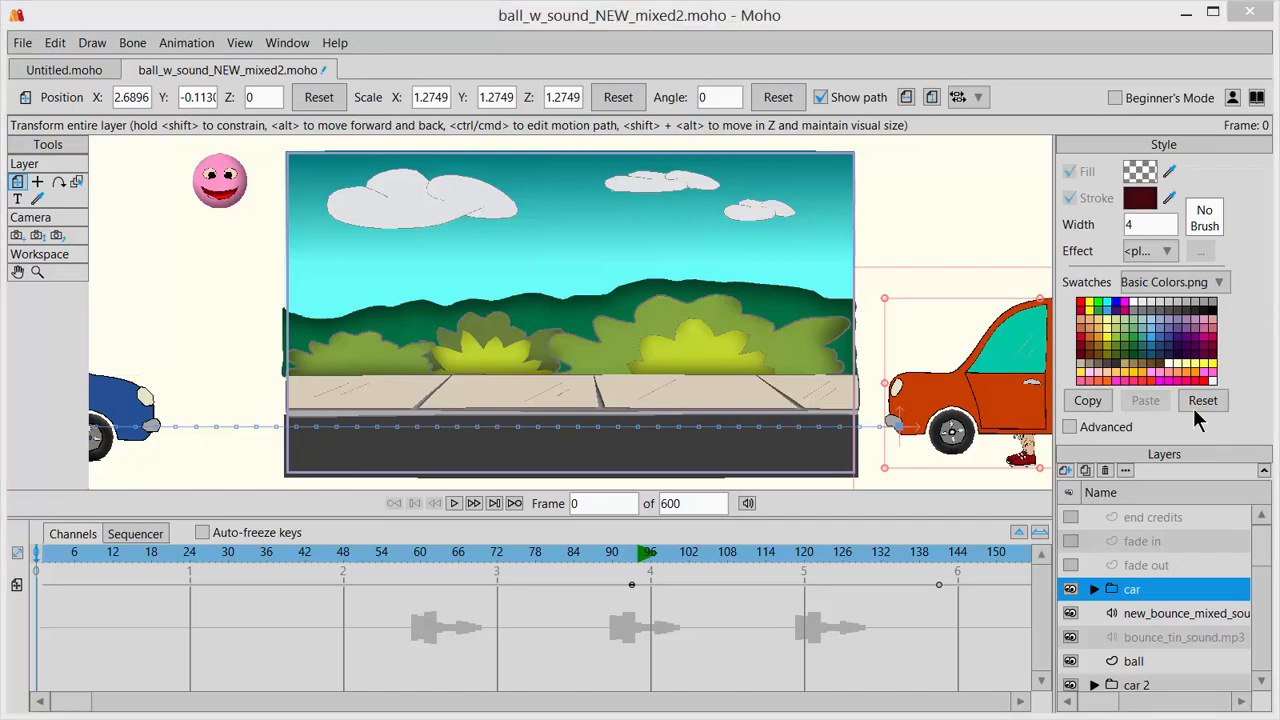
Add a new vector layer above the "end credits" layer at frame 0.
right_click(25, 97)
click(85, 127)
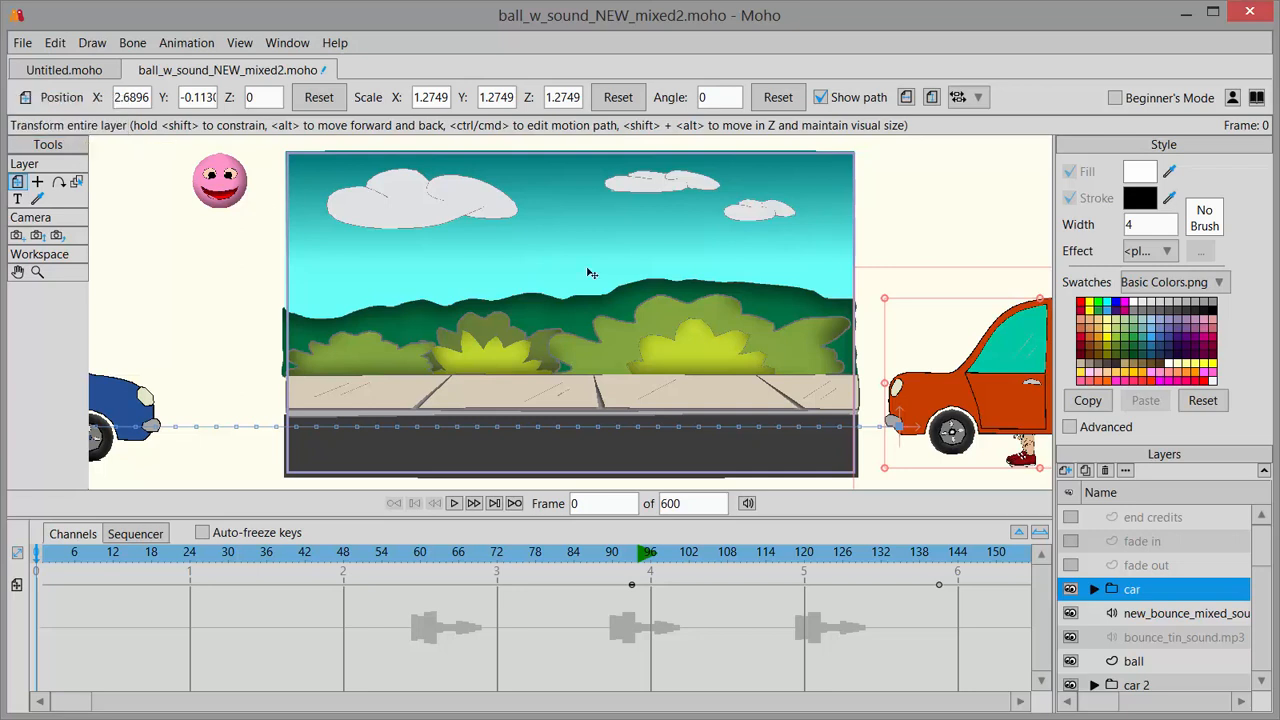
click(1160, 517)
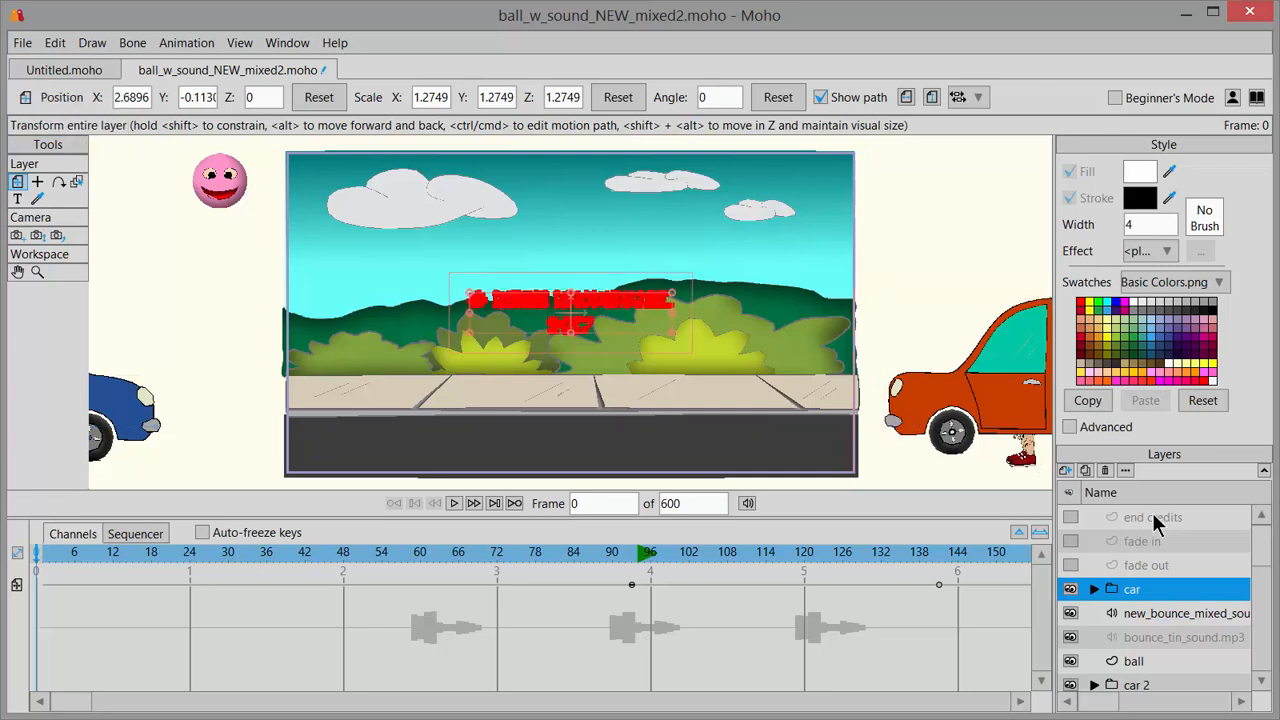
click(1067, 470)
click(1102, 489)
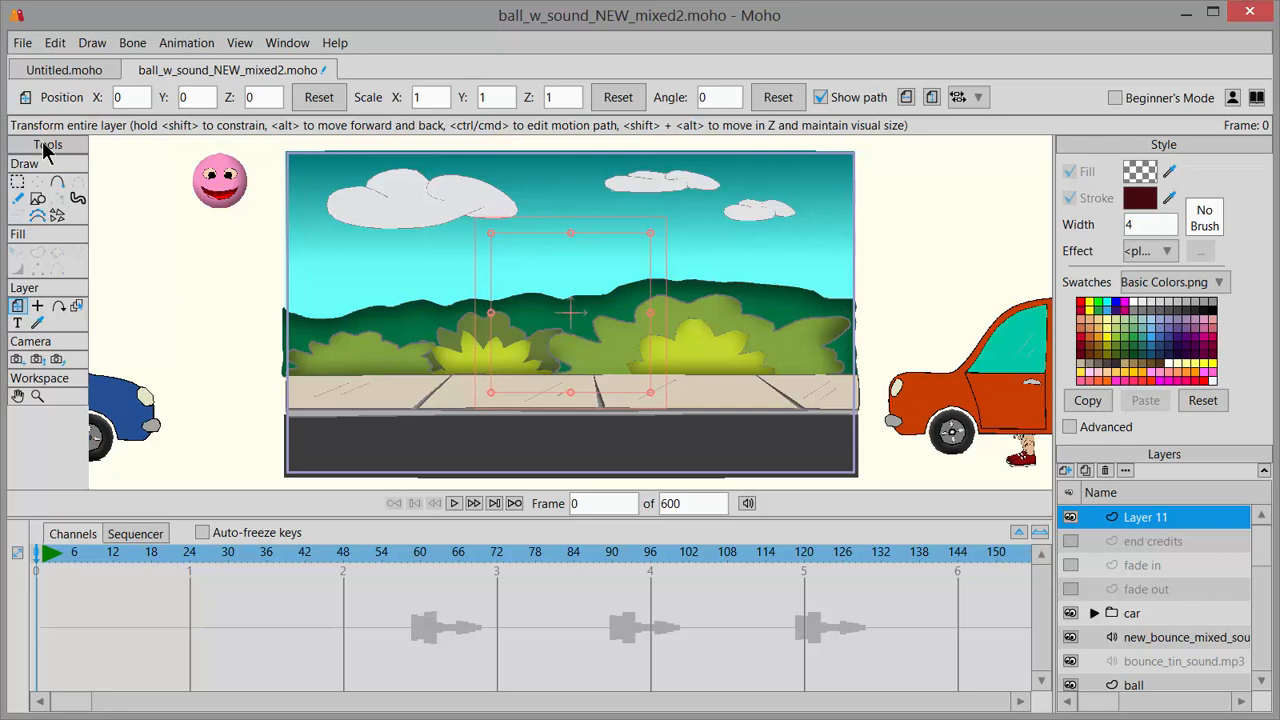
Insert the text "What a great day!" as a text layer in SF Wonder Comic Regular, scaled to 25%.
click(18, 330)
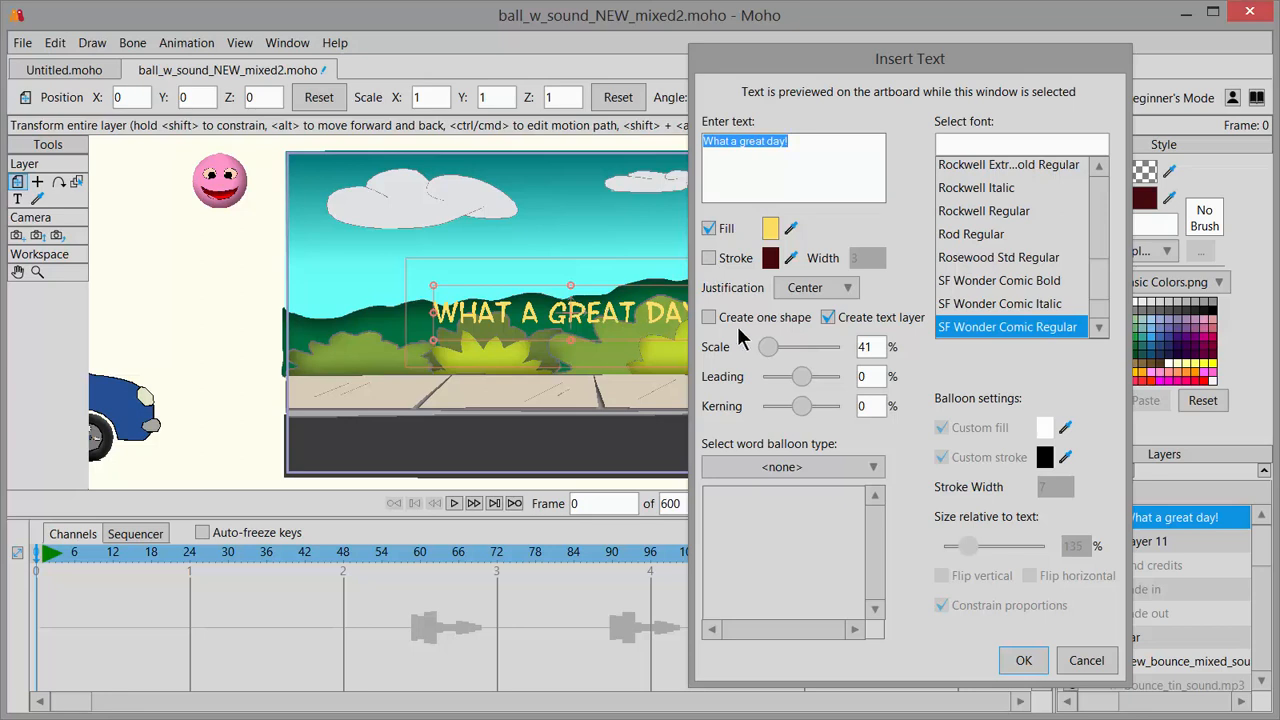
drag(760, 348, 768, 353)
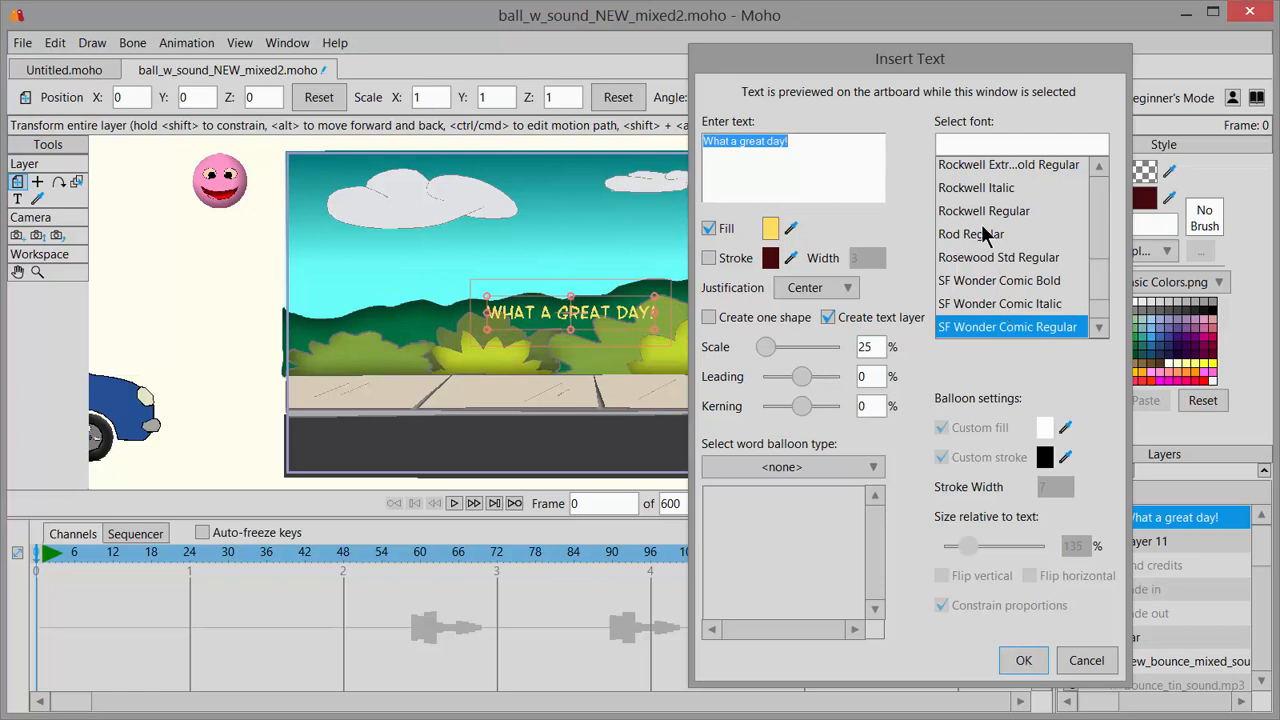
click(1022, 662)
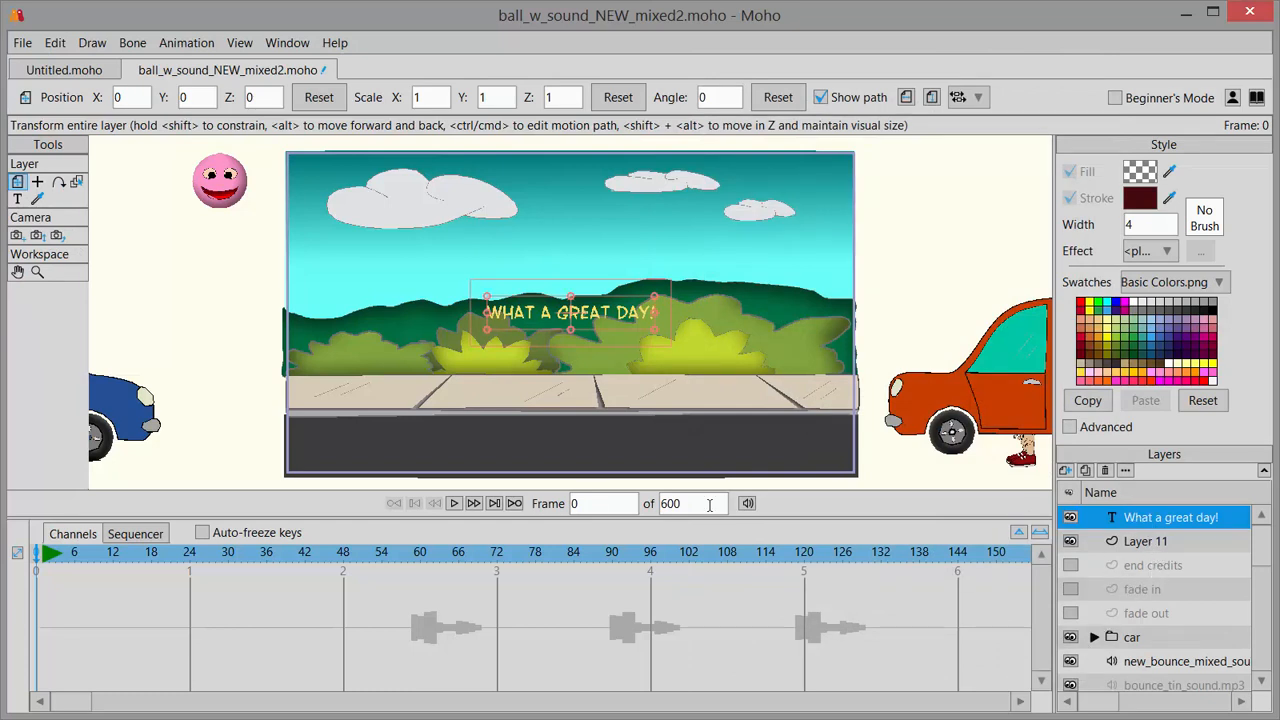
Make the "What a great day!" layer not visible at frame 0 in its general layer settings.
double_click(1141, 522)
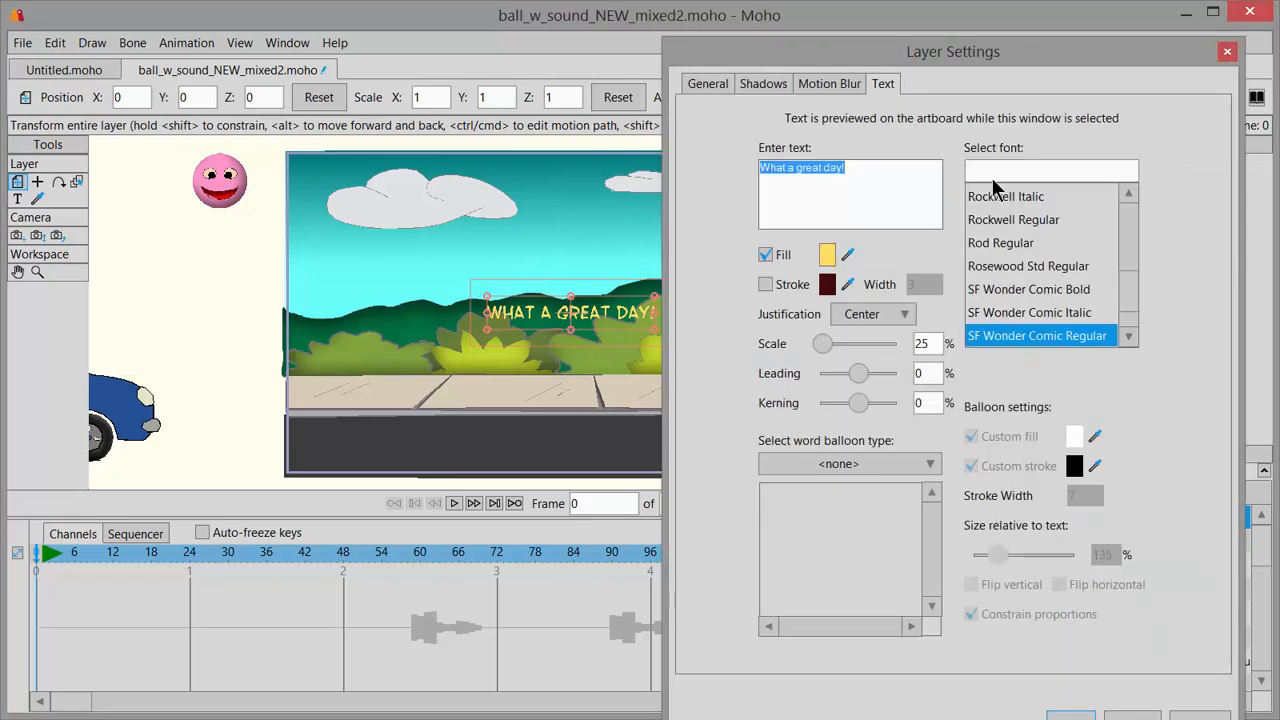
drag(962, 64, 966, 38)
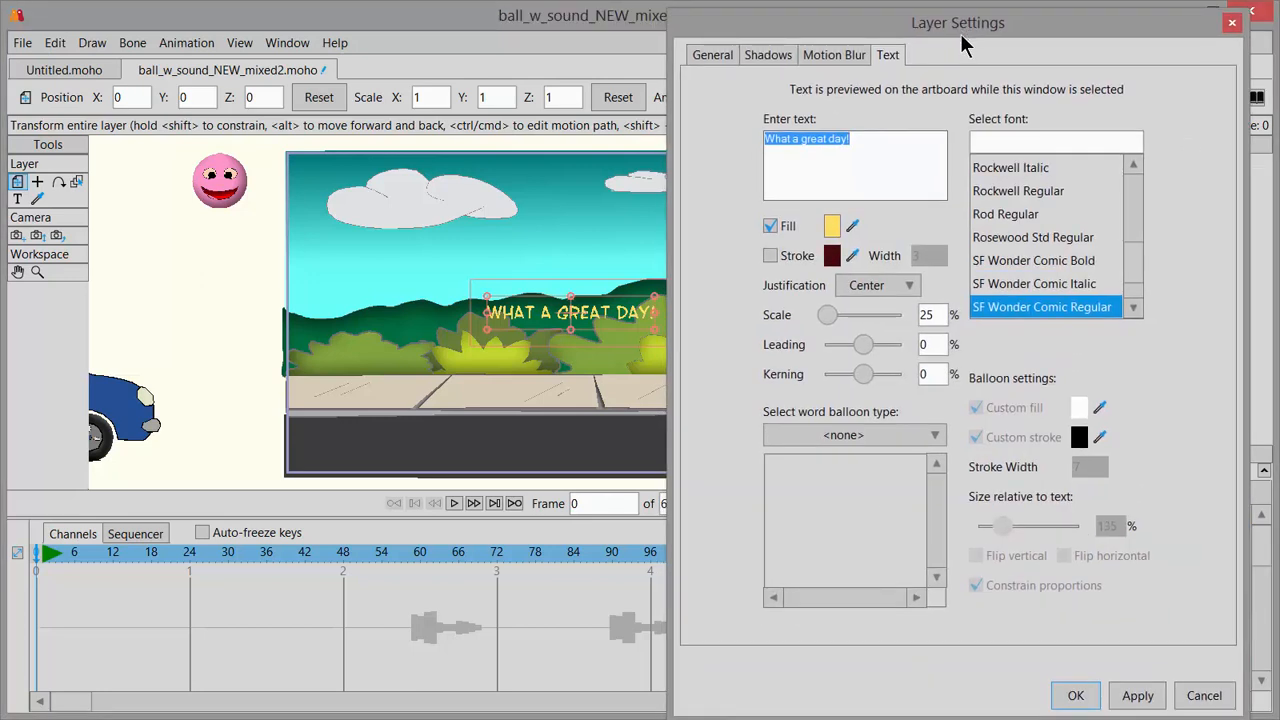
click(712, 56)
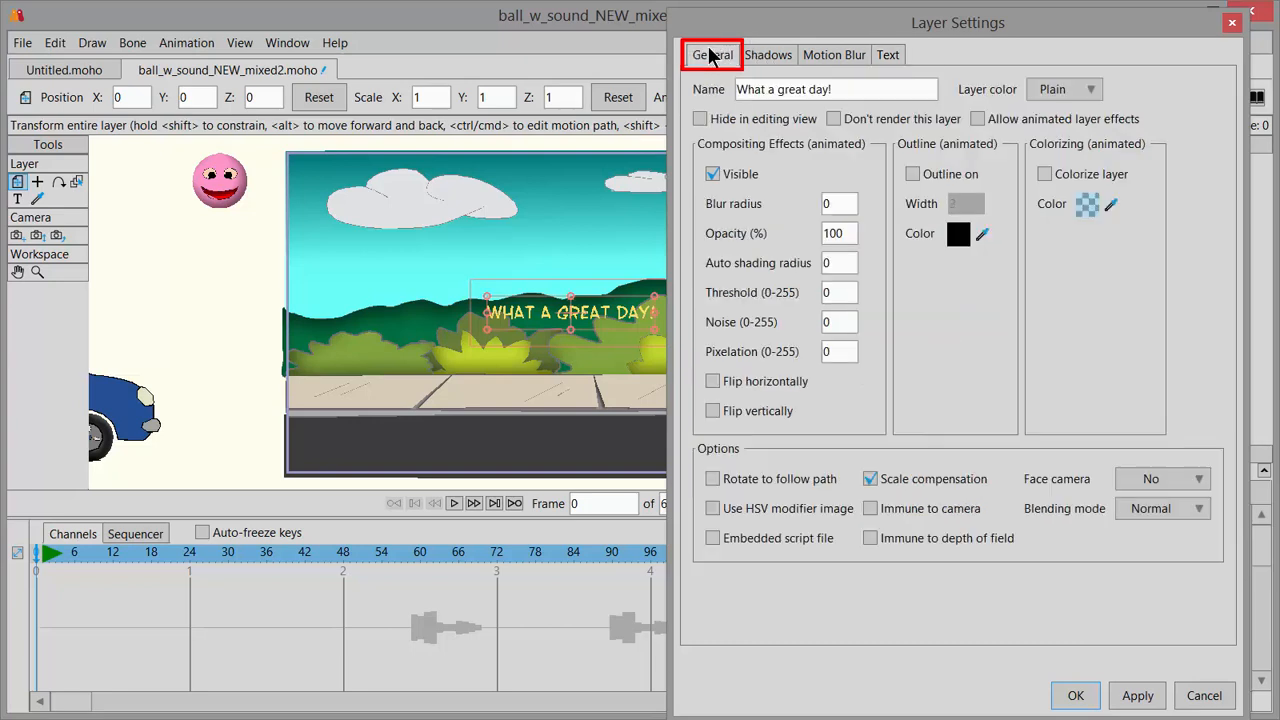
click(712, 174)
click(1084, 698)
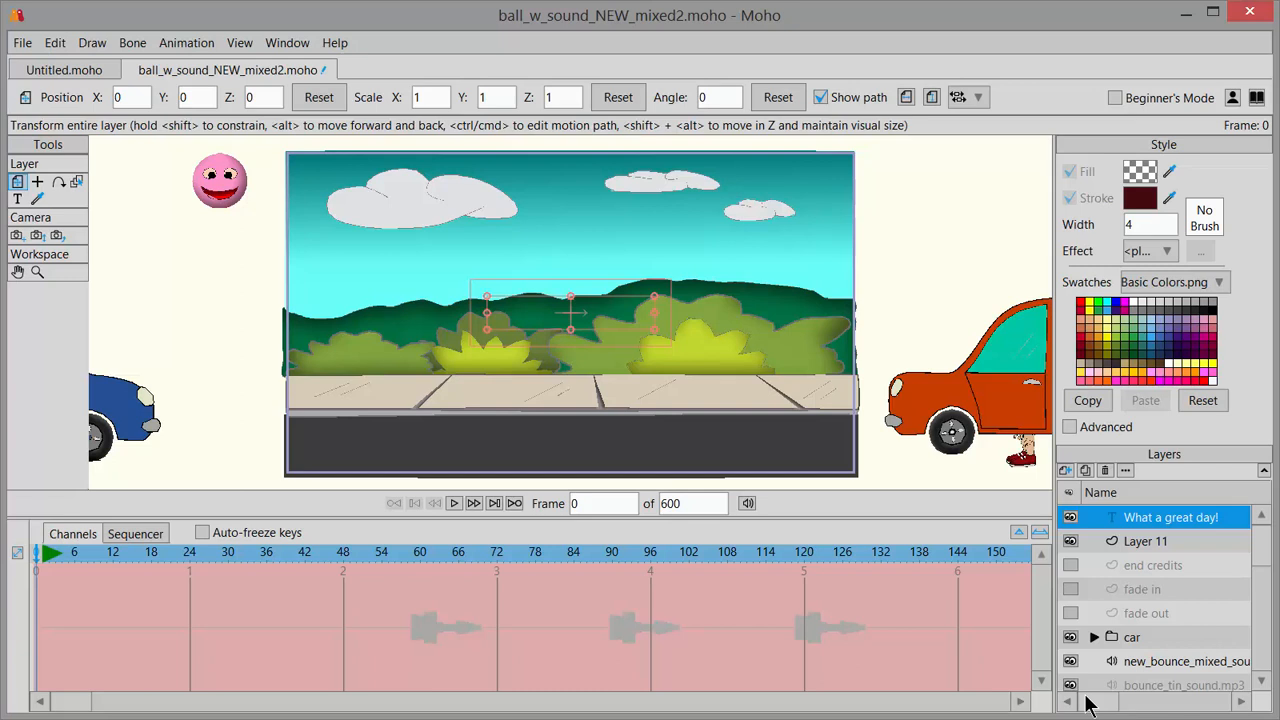
Make the "What a great day!" layer visible from frame 129.
drag(84, 558, 866, 603)
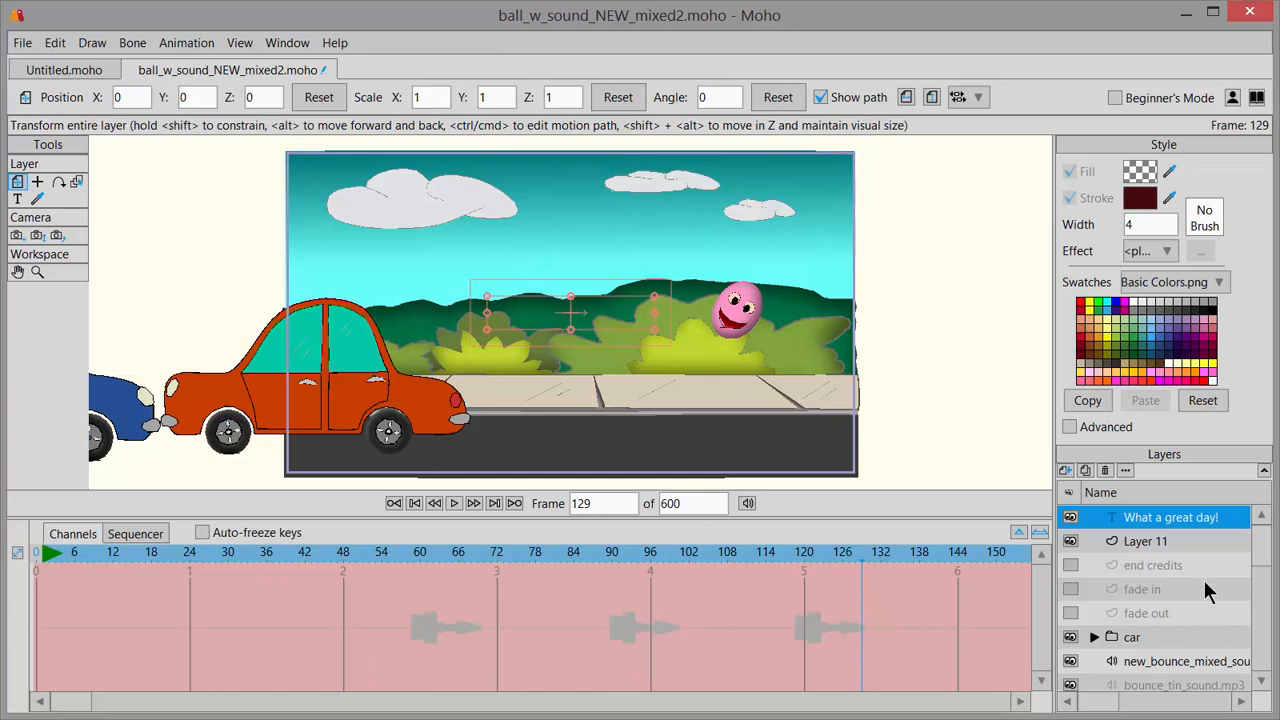
double_click(1175, 517)
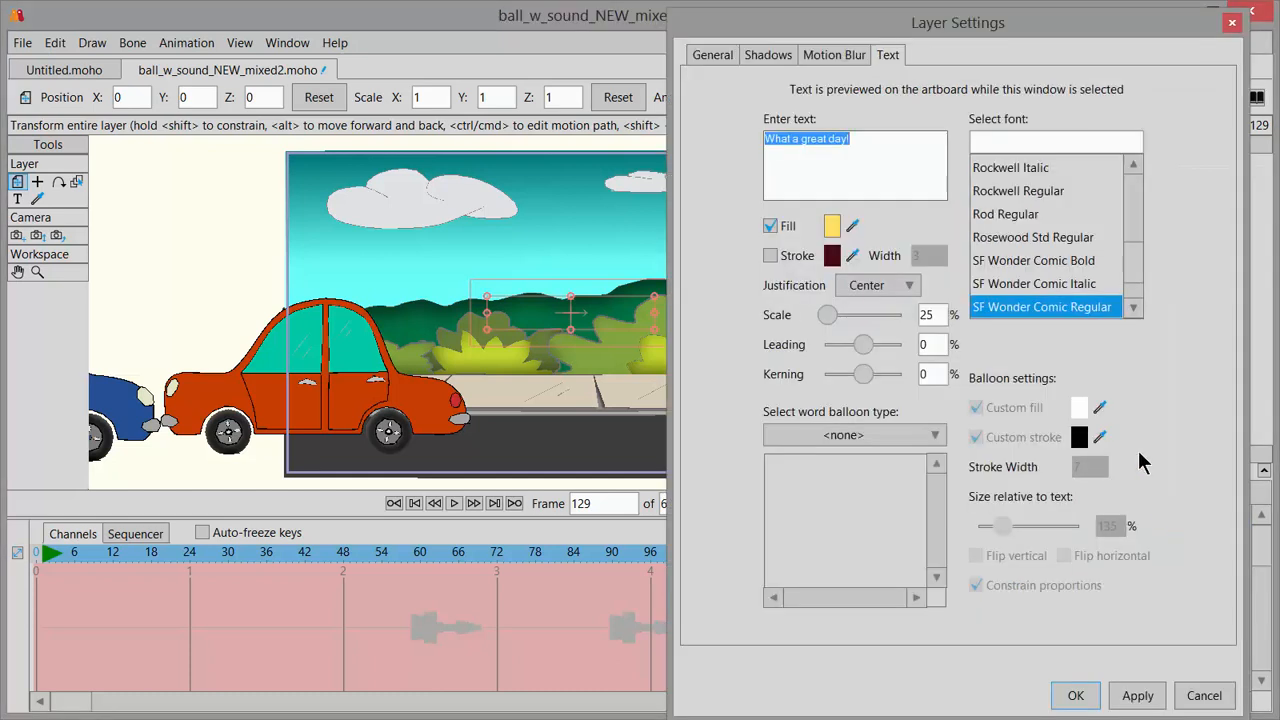
click(713, 55)
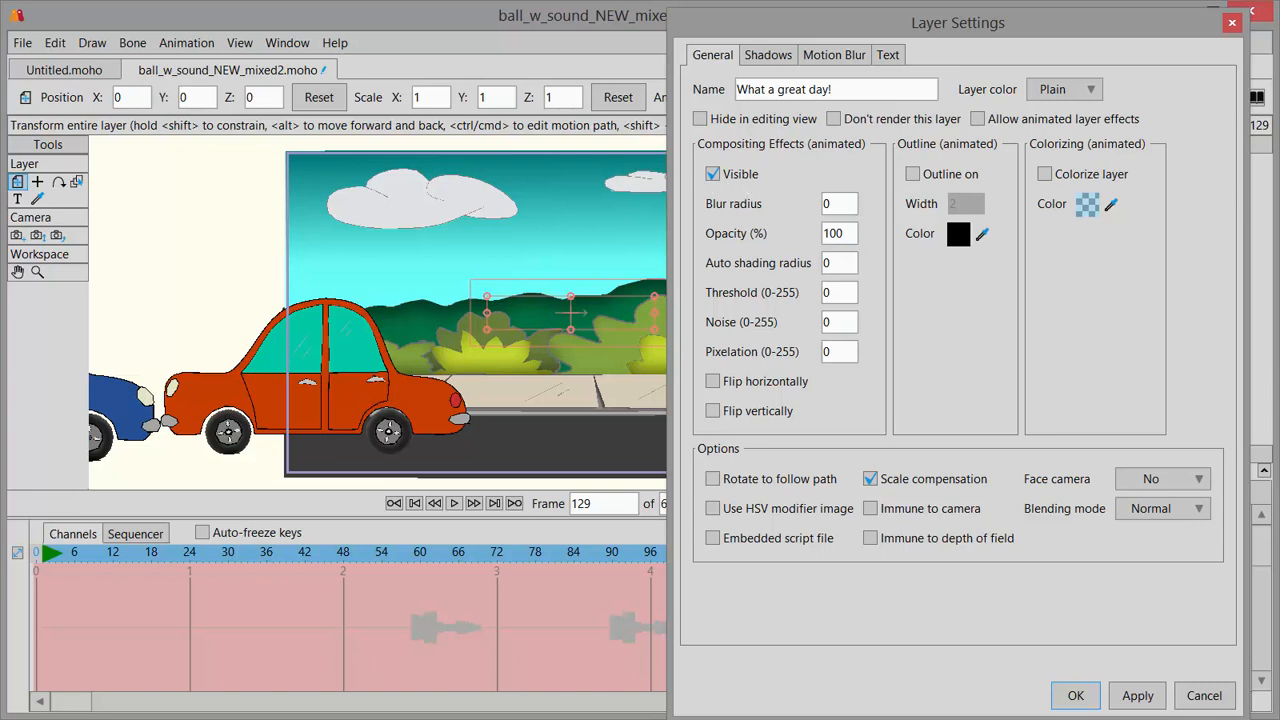
click(1082, 698)
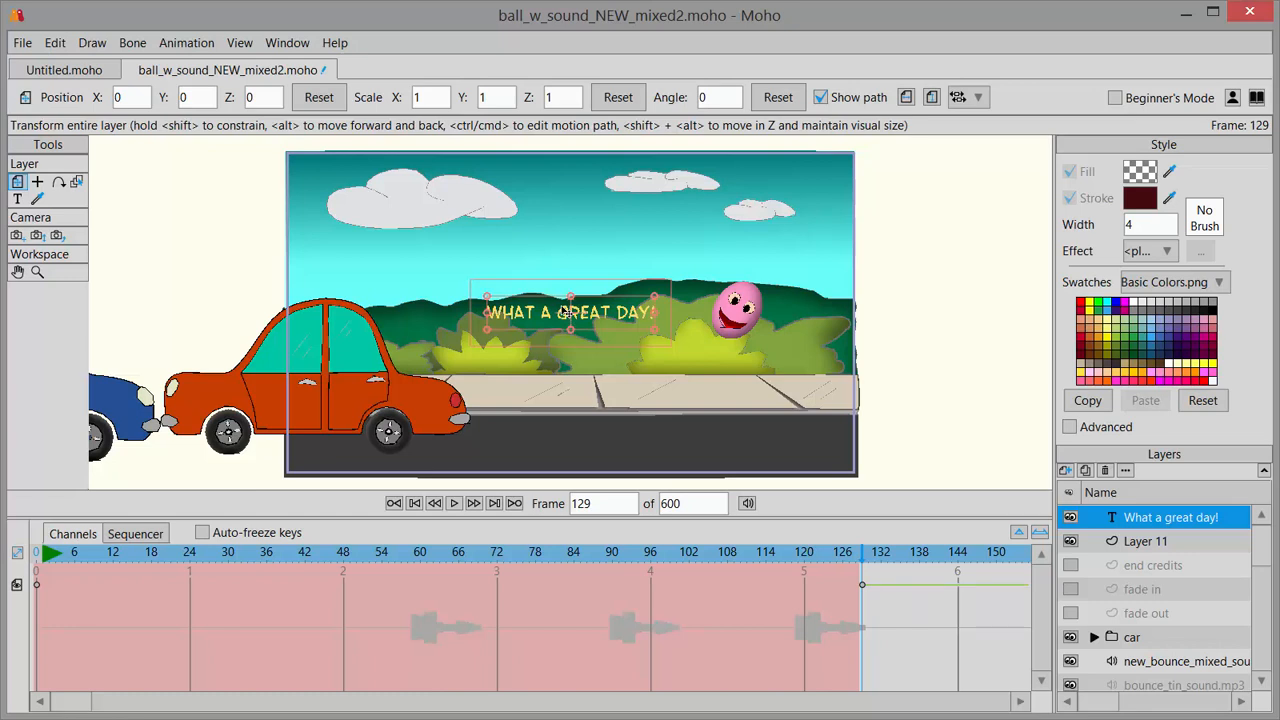
Add a keyframe for the "What a great day!" layer at frame 128.
click(862, 557)
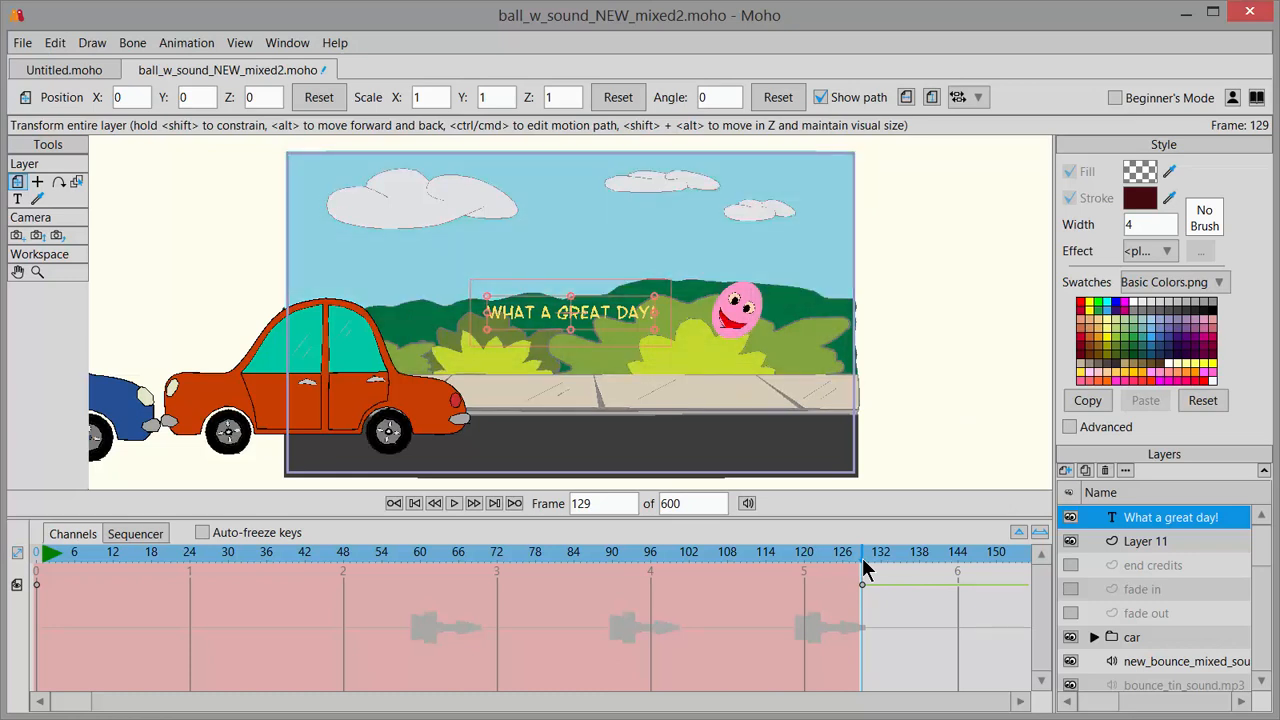
drag(862, 557, 864, 584)
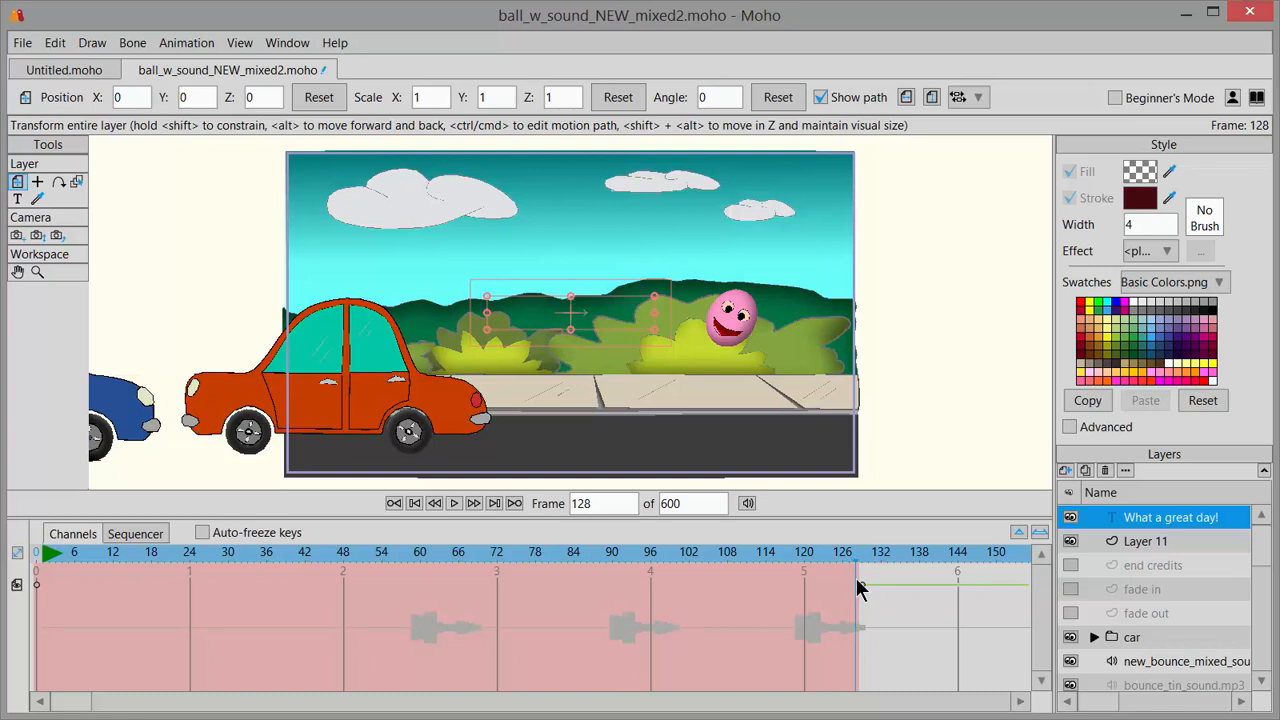
click(187, 47)
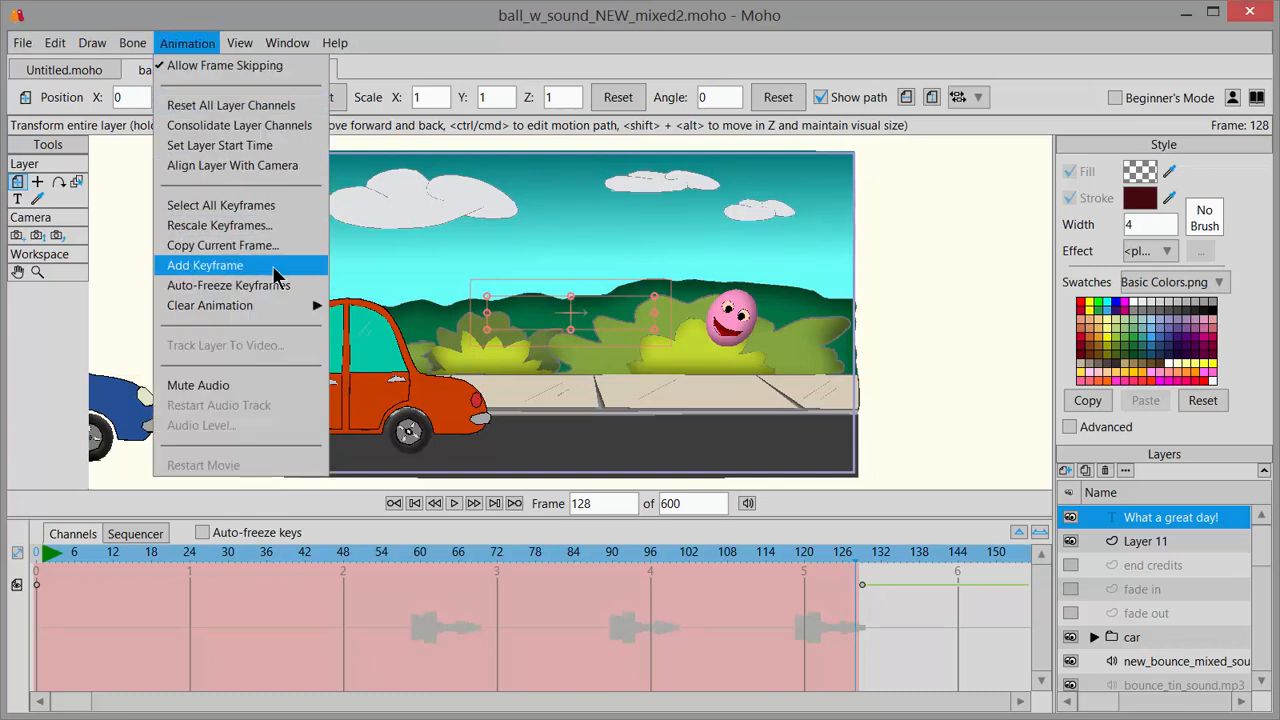
click(274, 267)
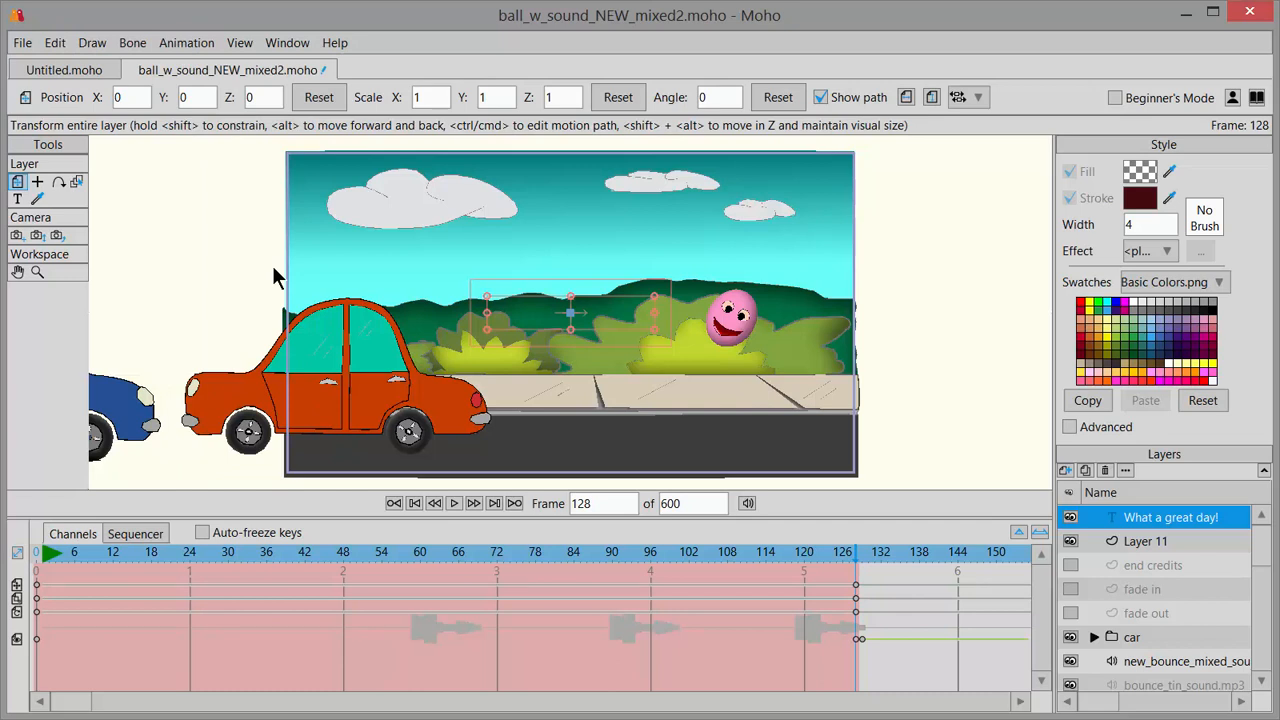
At frame 129, place the text above the ball at about X 1.02, Y 0.42 and stretch its height to about 1.67.
click(856, 556)
drag(858, 565, 861, 565)
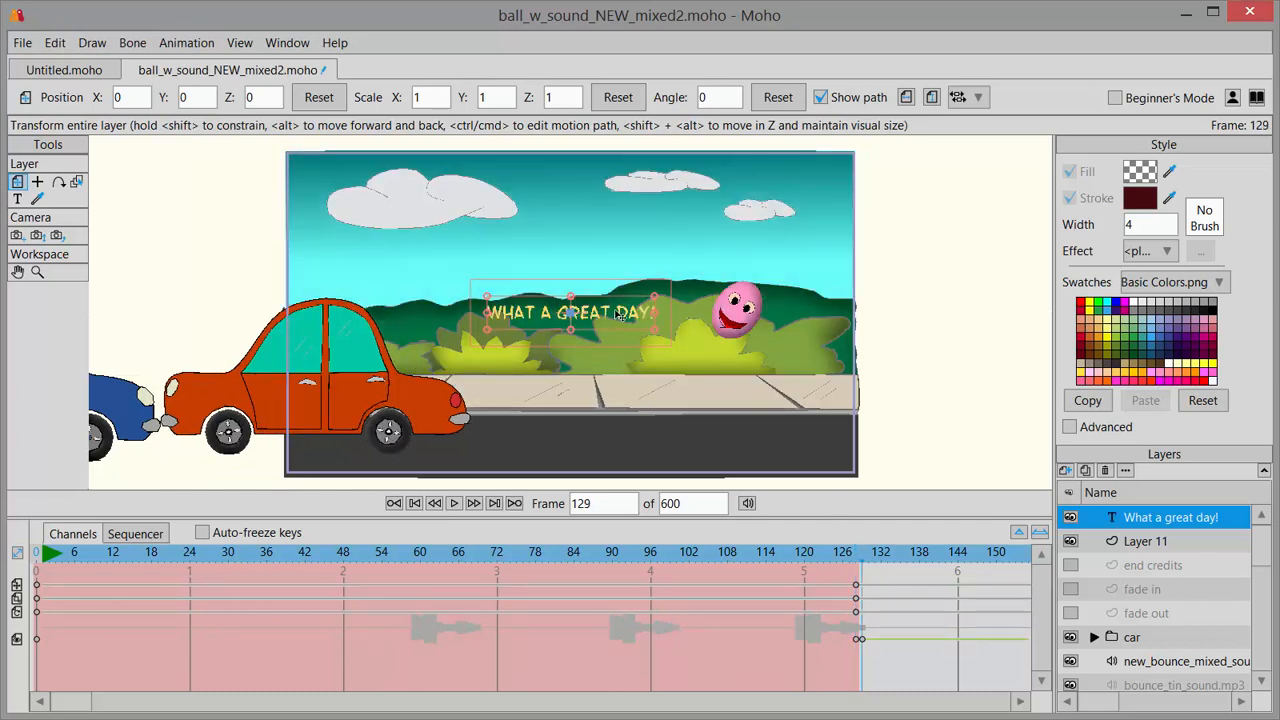
drag(604, 321, 774, 254)
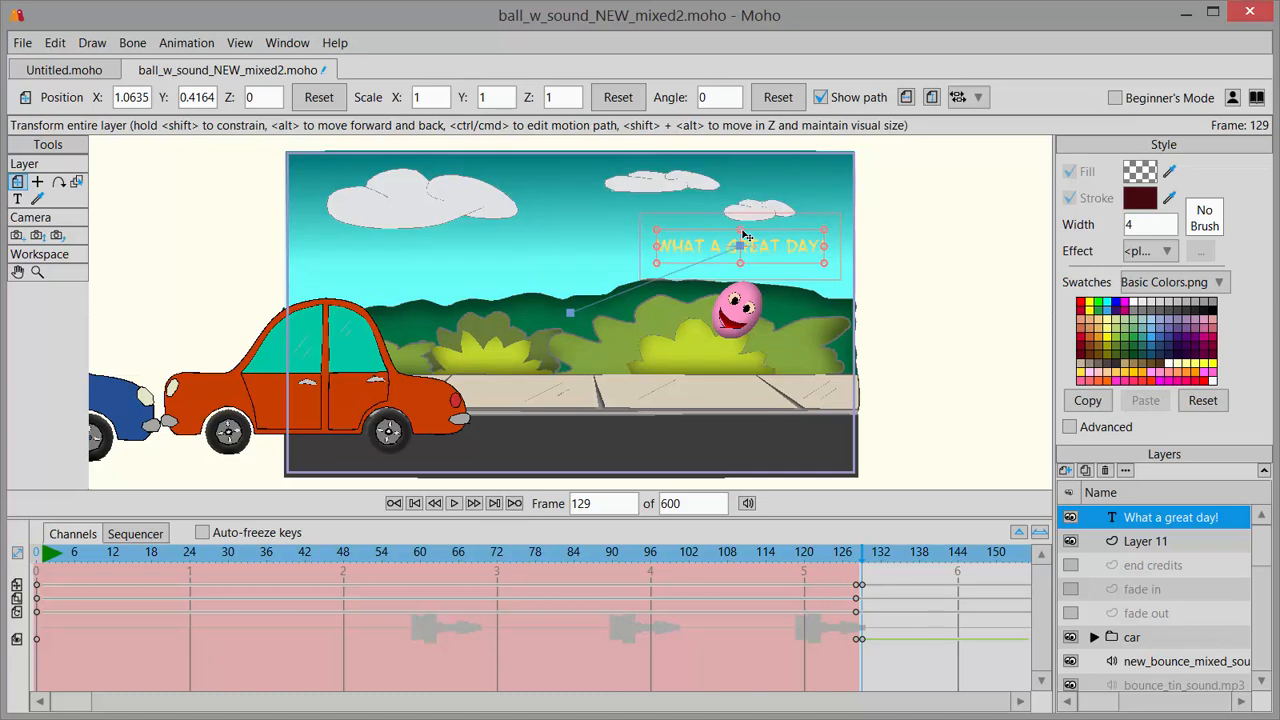
drag(742, 220, 742, 219)
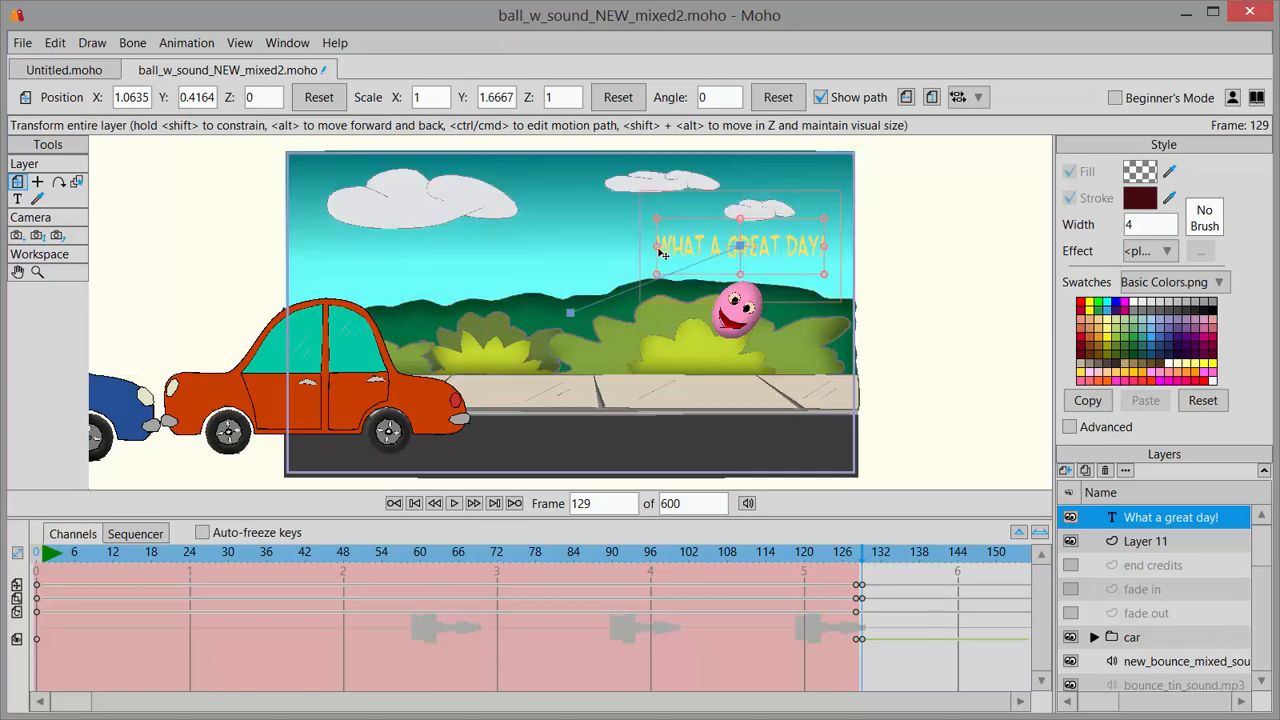
drag(660, 254, 654, 257)
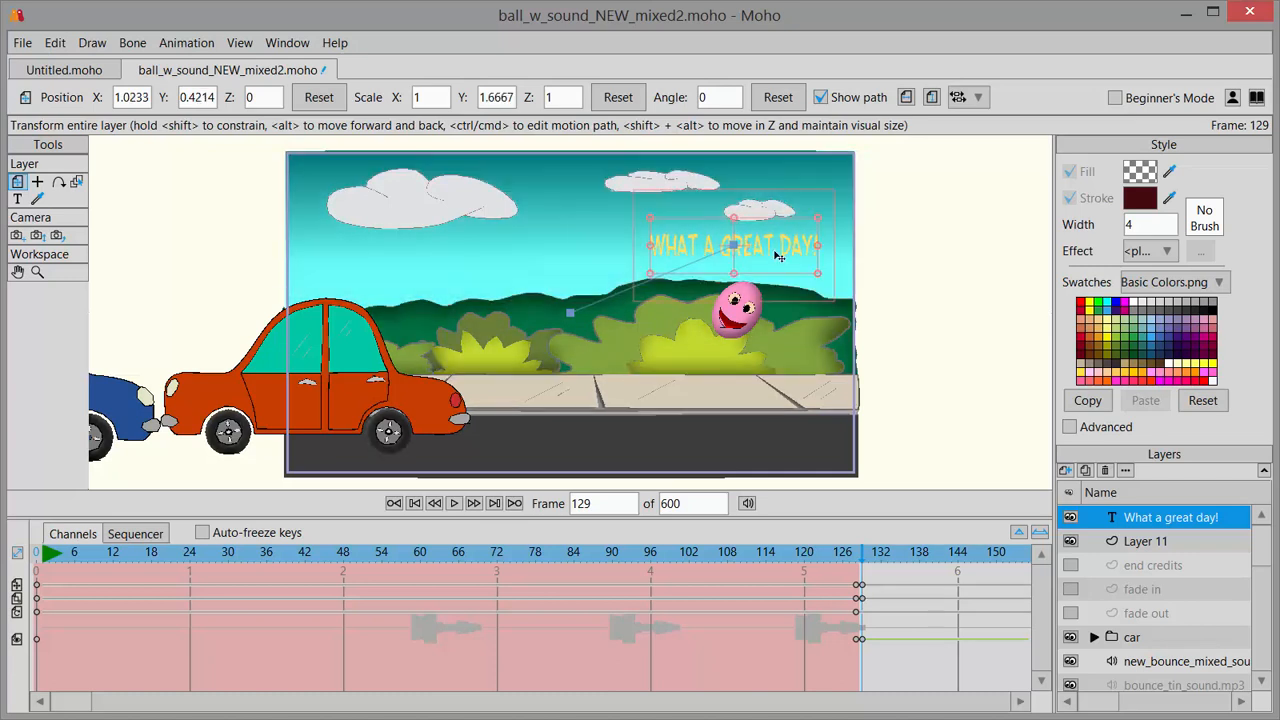
Play the animation from around frame 100 to review how the text appears, stopping at frame 170.
click(676, 555)
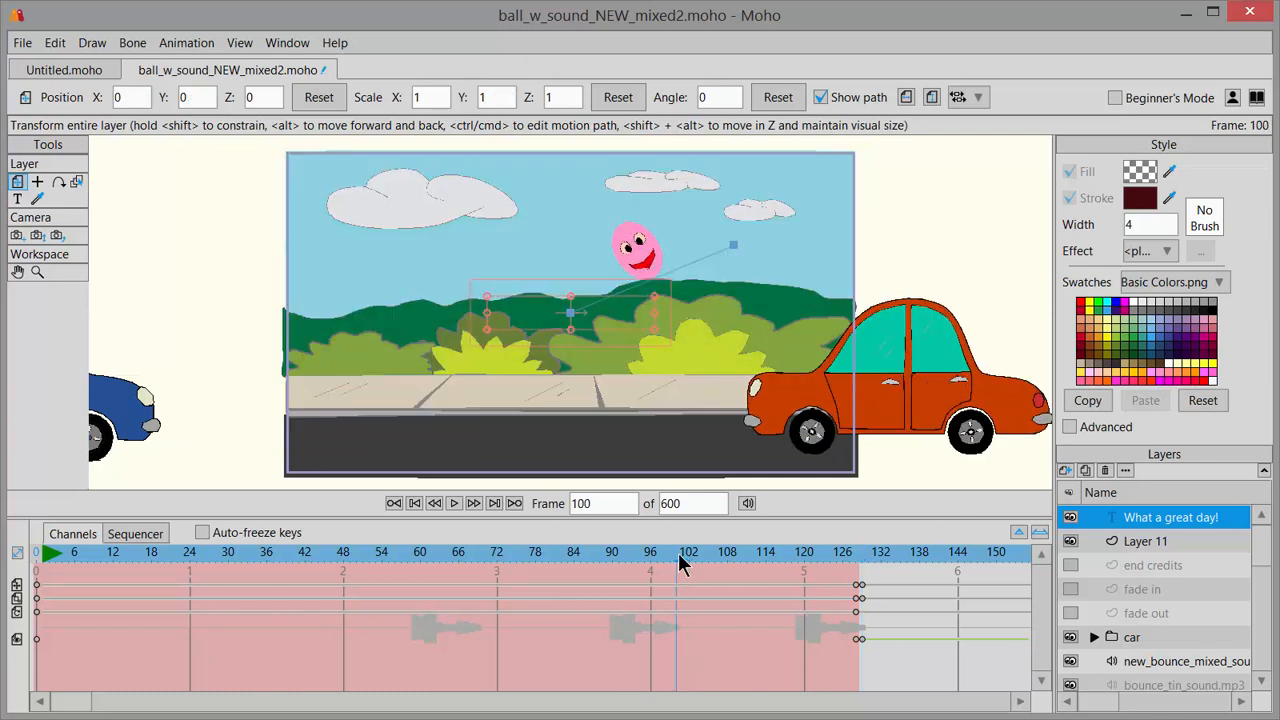
click(454, 504)
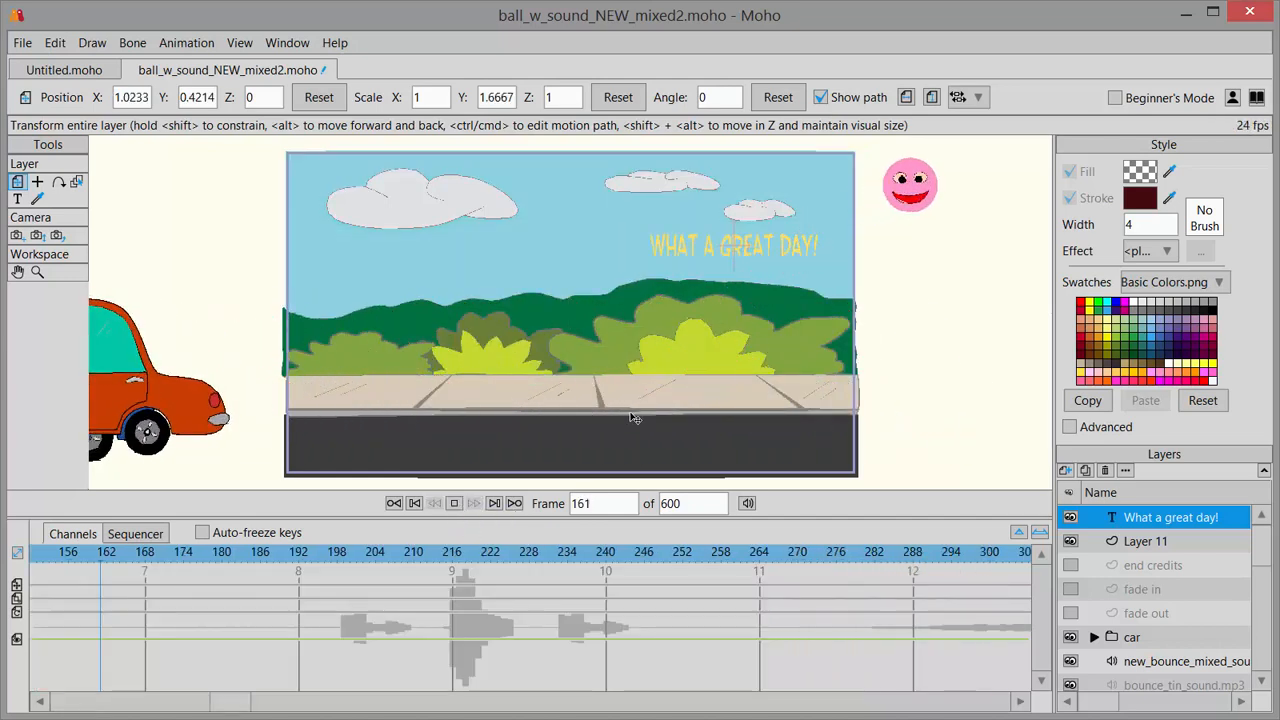
click(454, 503)
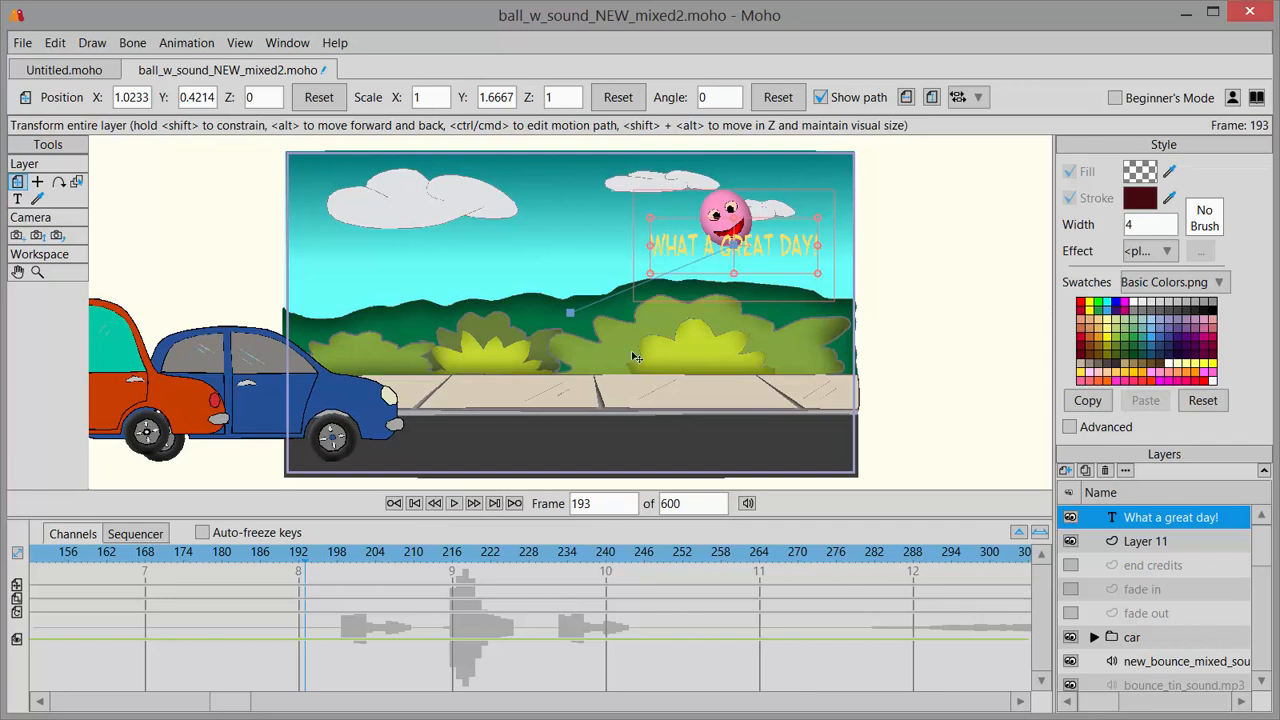
drag(243, 701, 177, 713)
drag(218, 553, 49, 553)
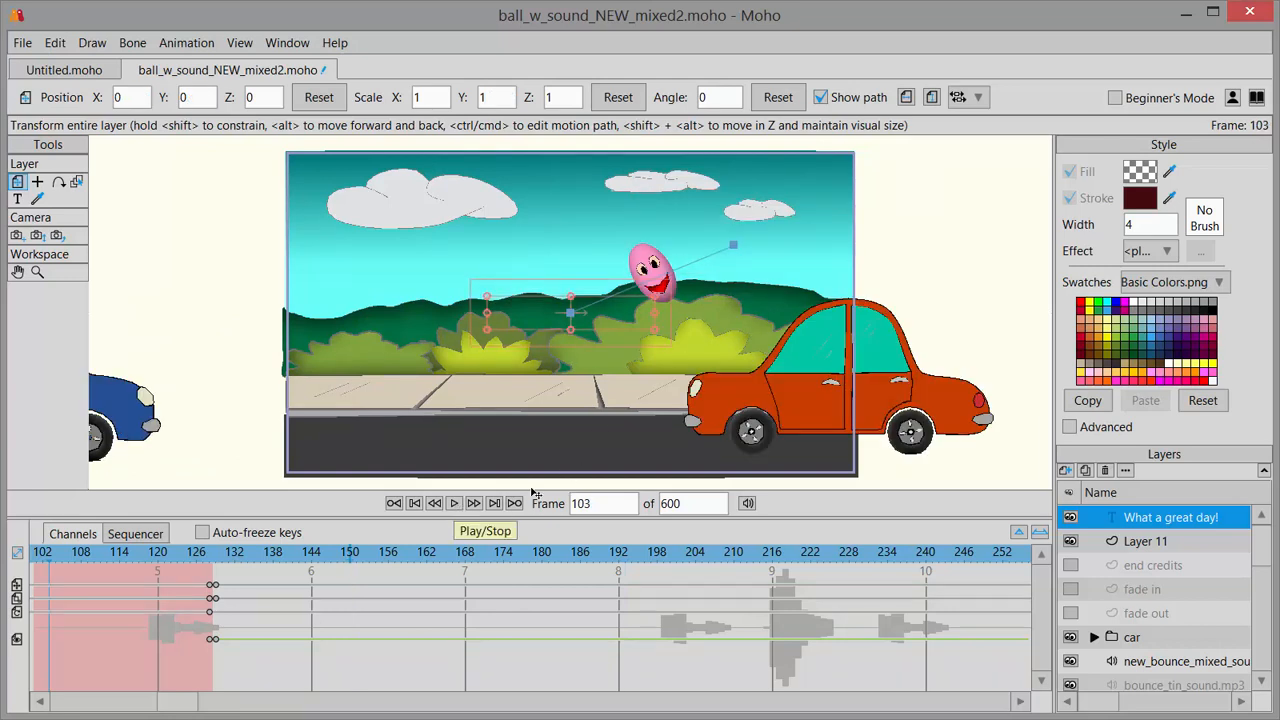
click(453, 504)
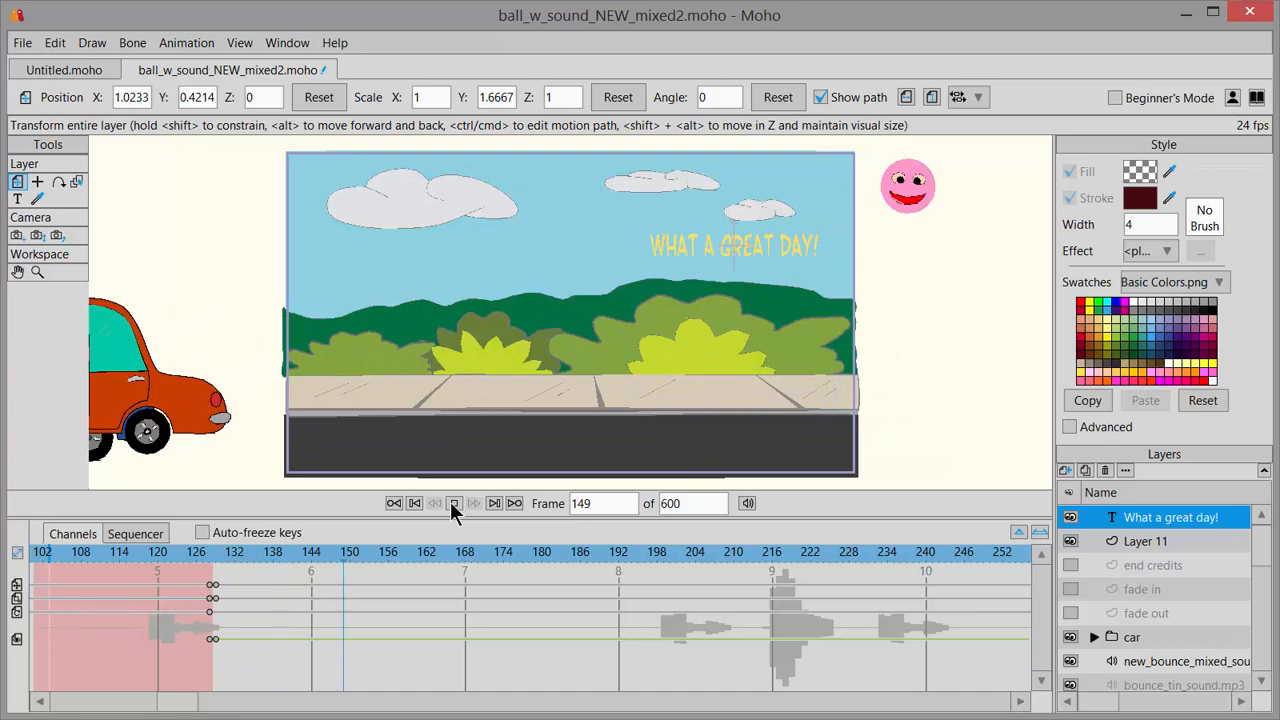
click(453, 504)
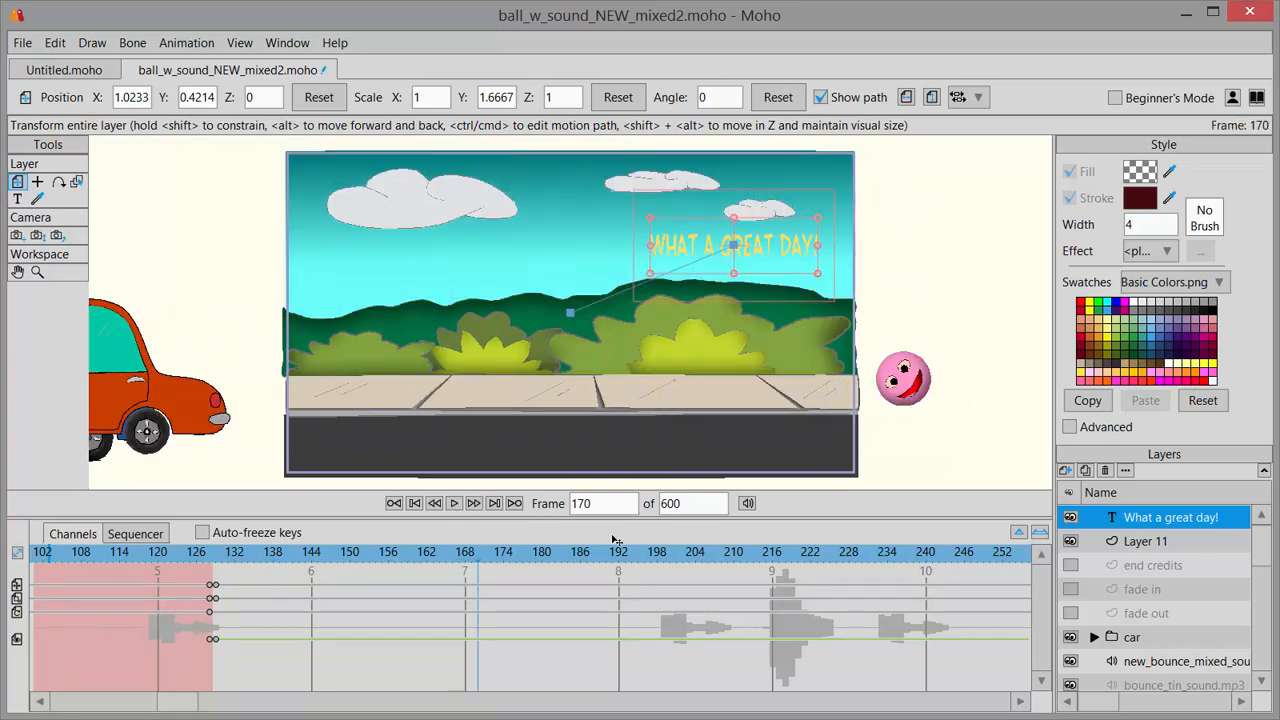
Turn off the text layer's visibility at frame 170 and scrub through the timeline to check its timing.
click(605, 504)
double_click(1144, 519)
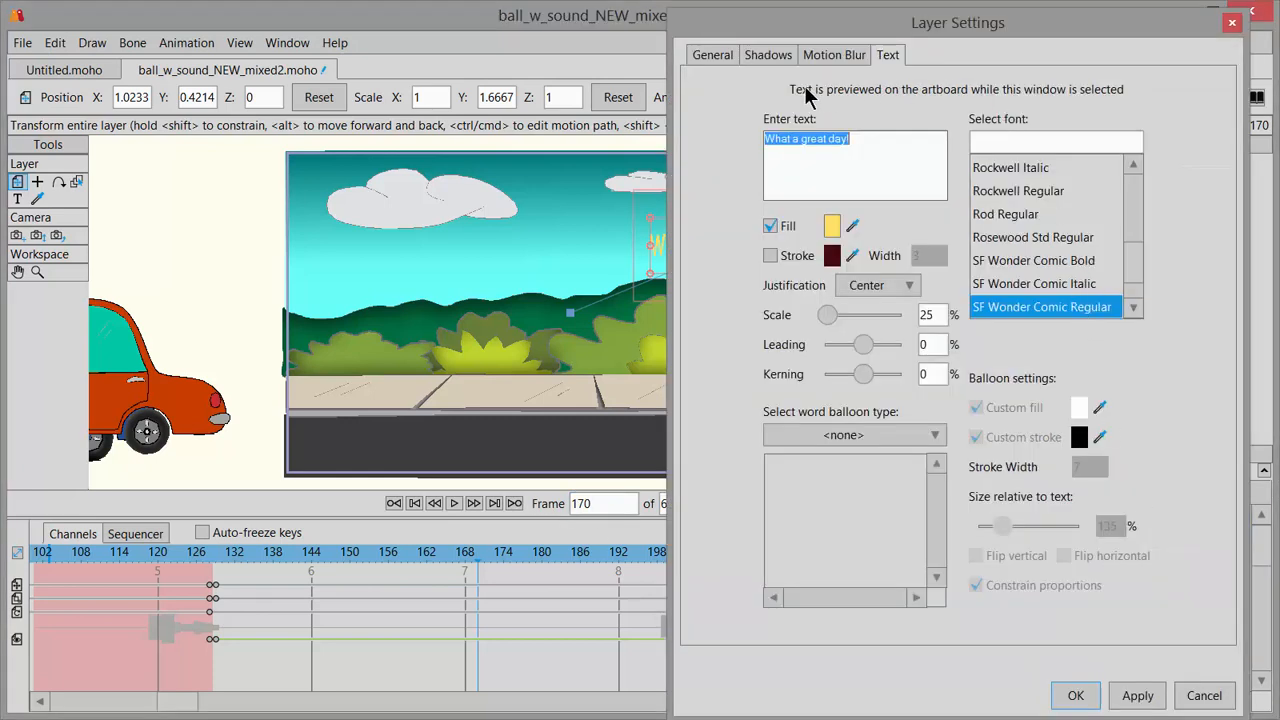
click(713, 54)
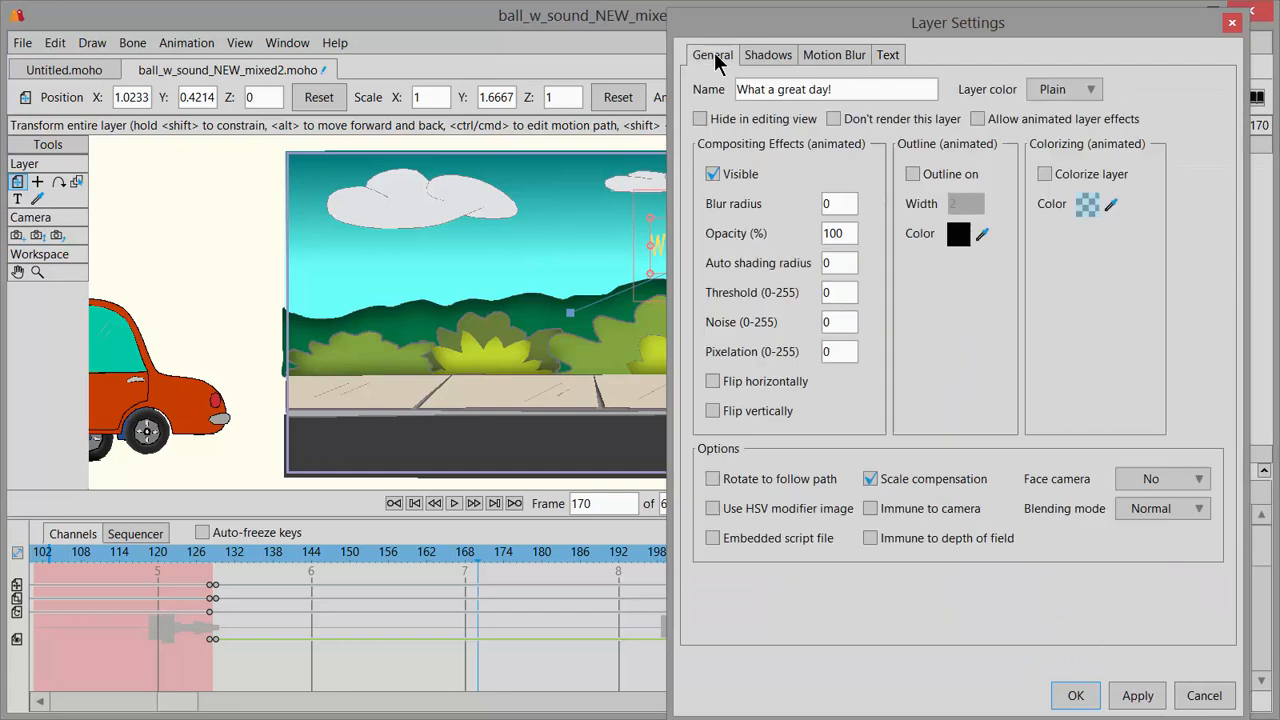
click(713, 176)
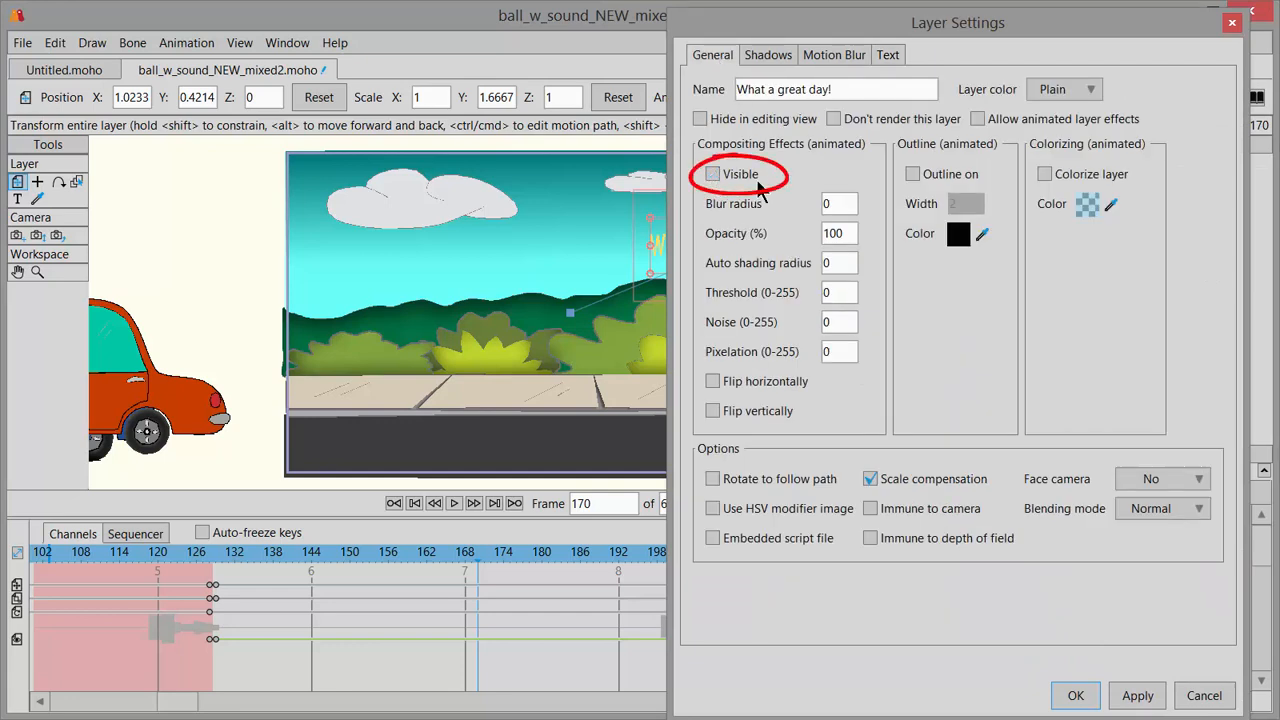
click(1076, 696)
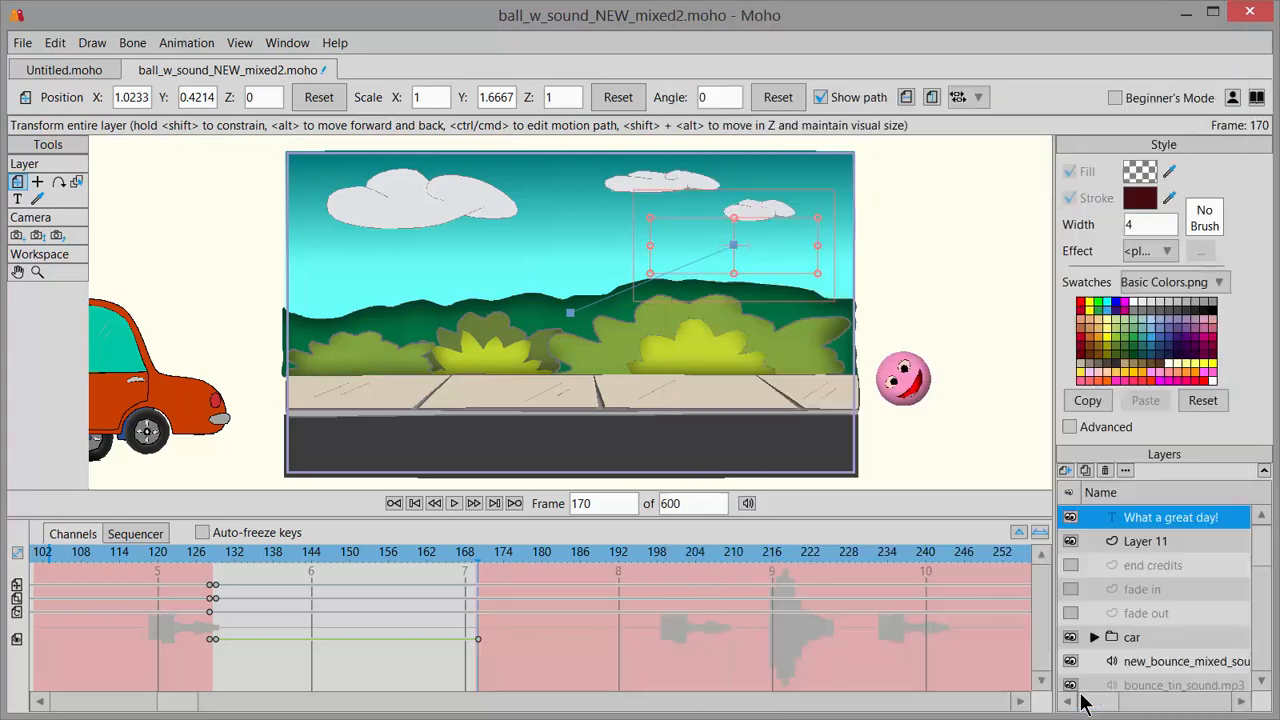
drag(195, 553, 524, 579)
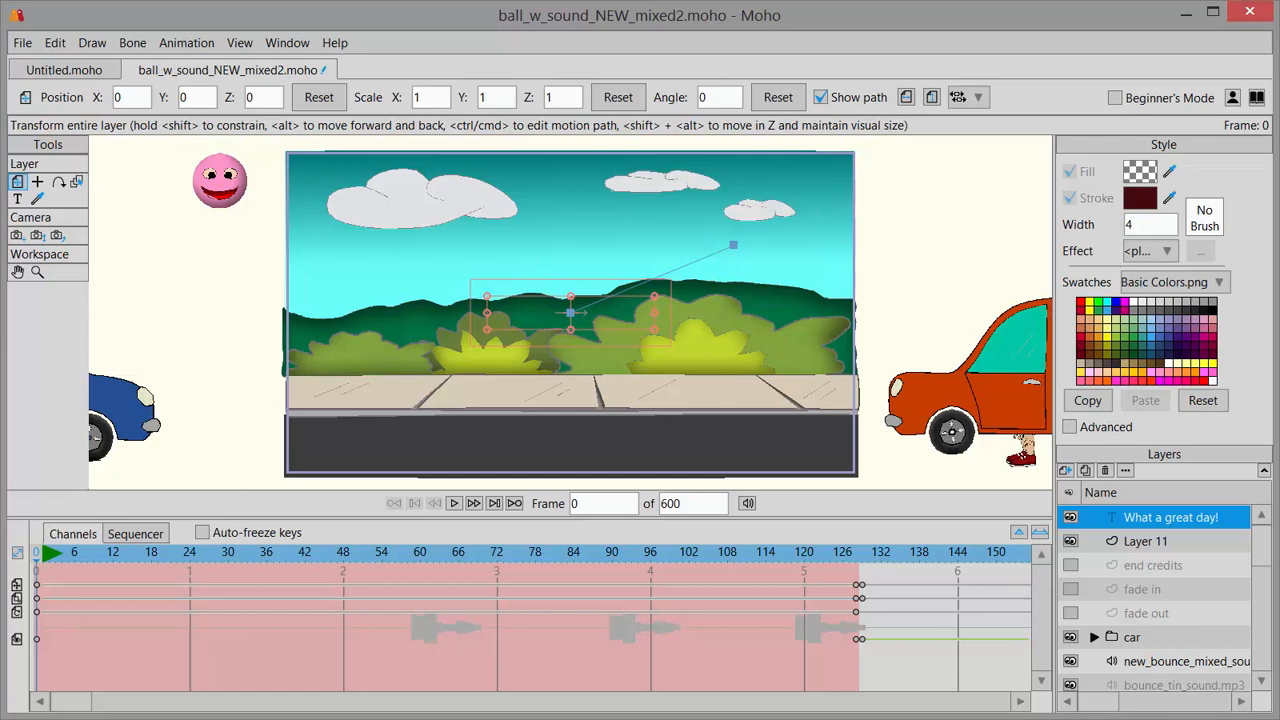
Add another vector layer above the "What a great day!" layer at frame 0.
click(1066, 472)
click(1086, 490)
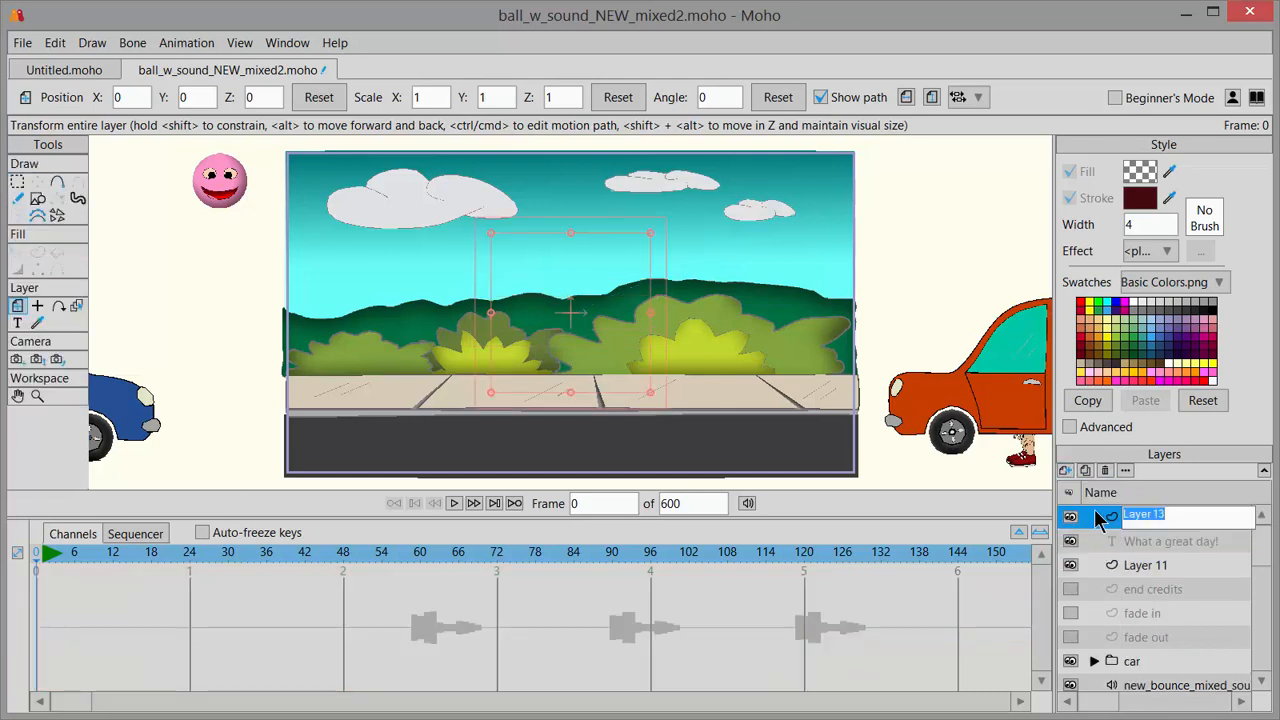
Insert the two-line text "Oh No! I'm in trouble!" in Comic Book Bold as its own text layer and scale it to about 0.47.
click(1097, 514)
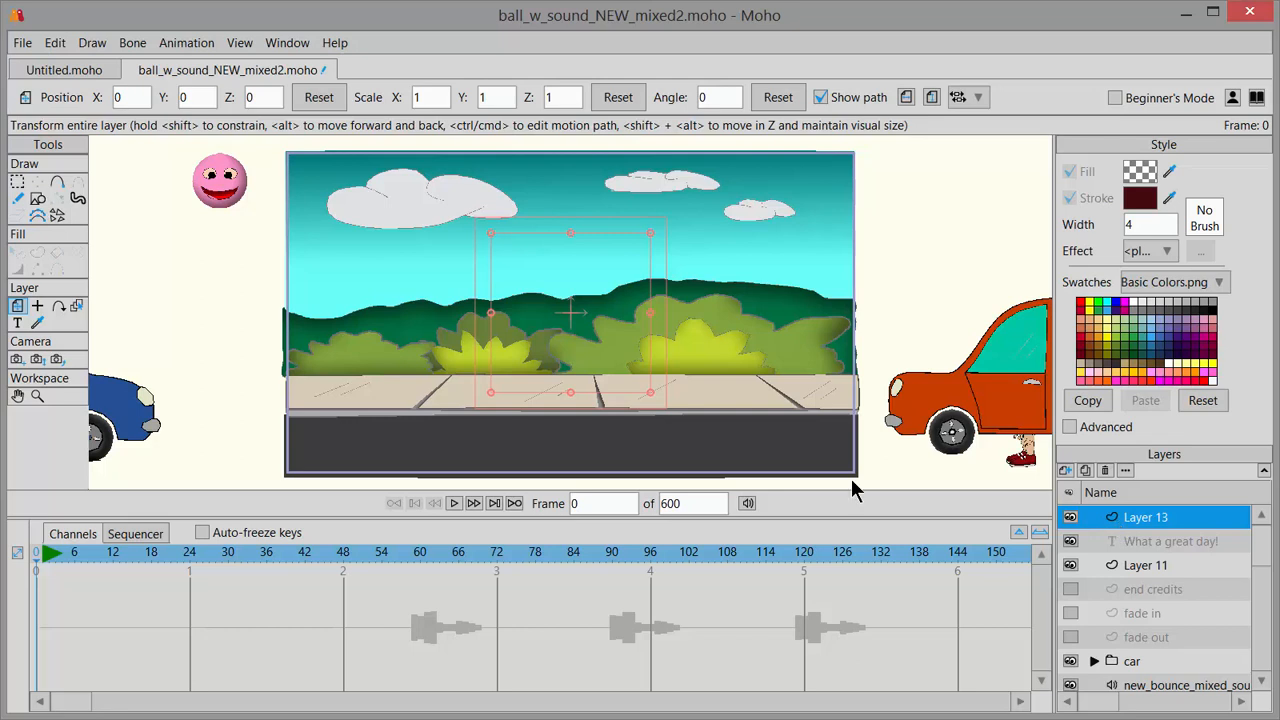
click(17, 325)
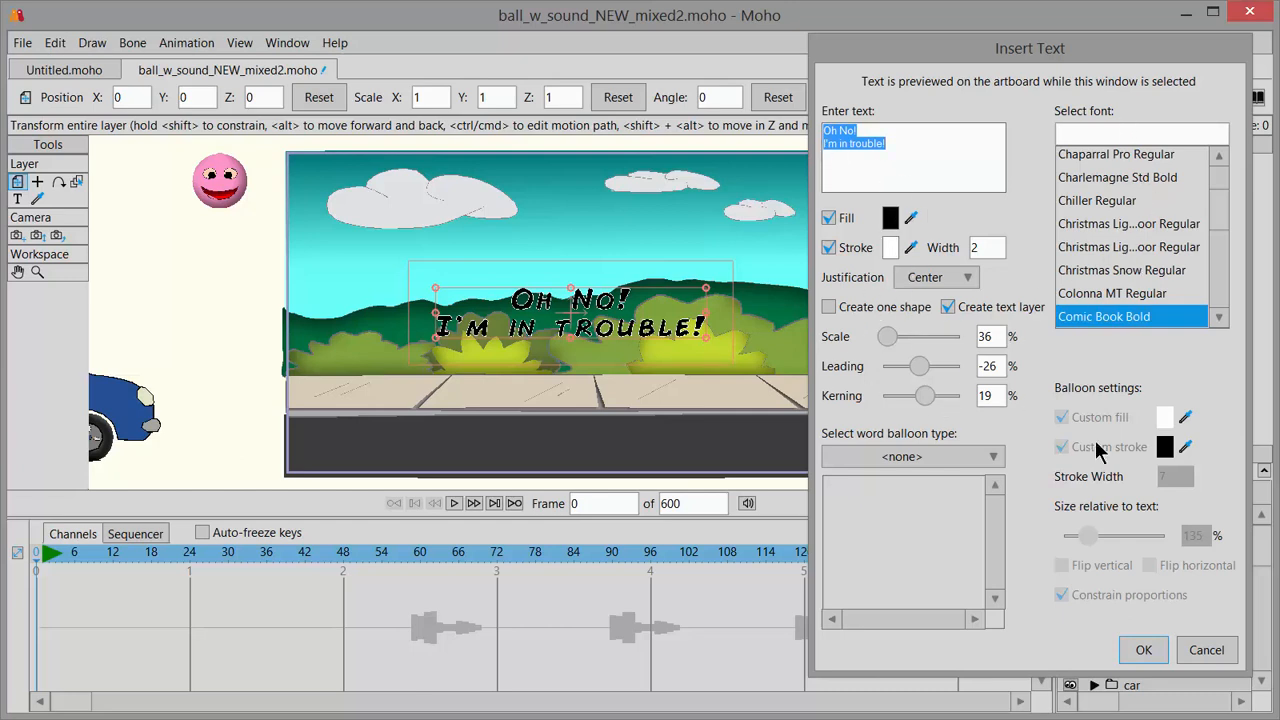
click(1150, 653)
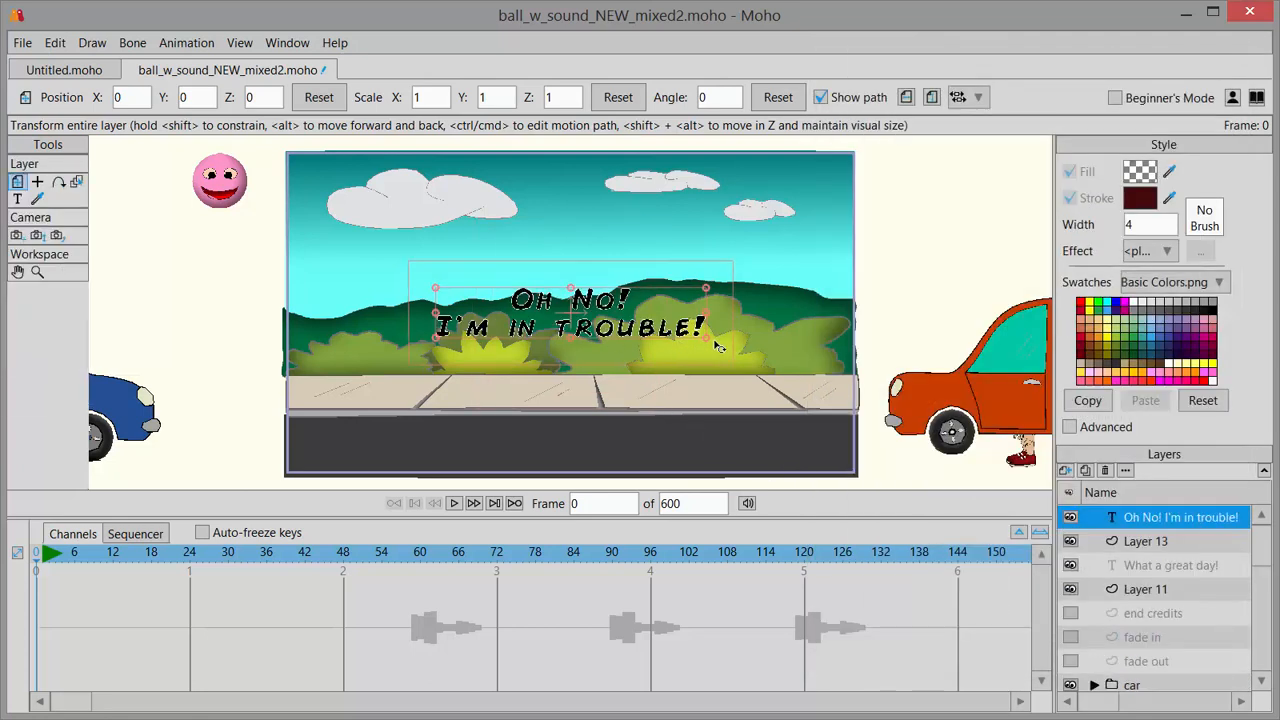
drag(706, 340, 634, 333)
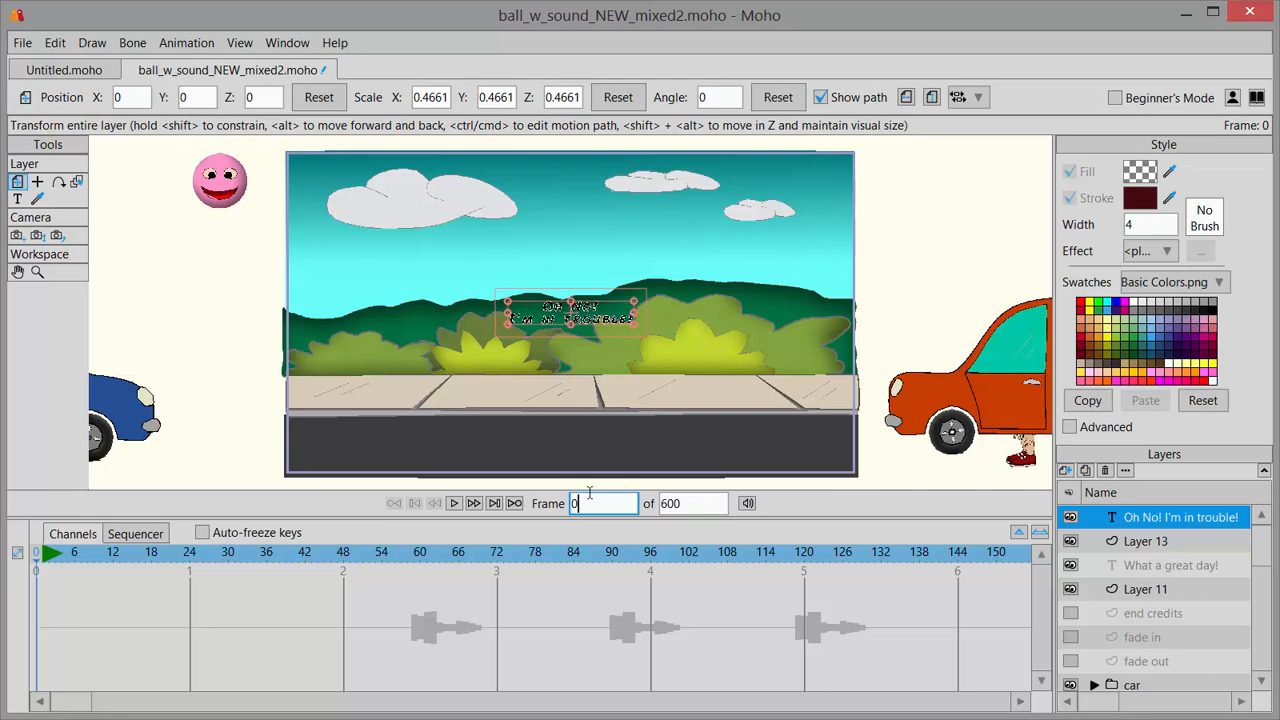
Turn off the visibility of the "Oh No! I'm in trouble!" layer at frame 0.
double_click(590, 494)
click(1133, 524)
double_click(1133, 522)
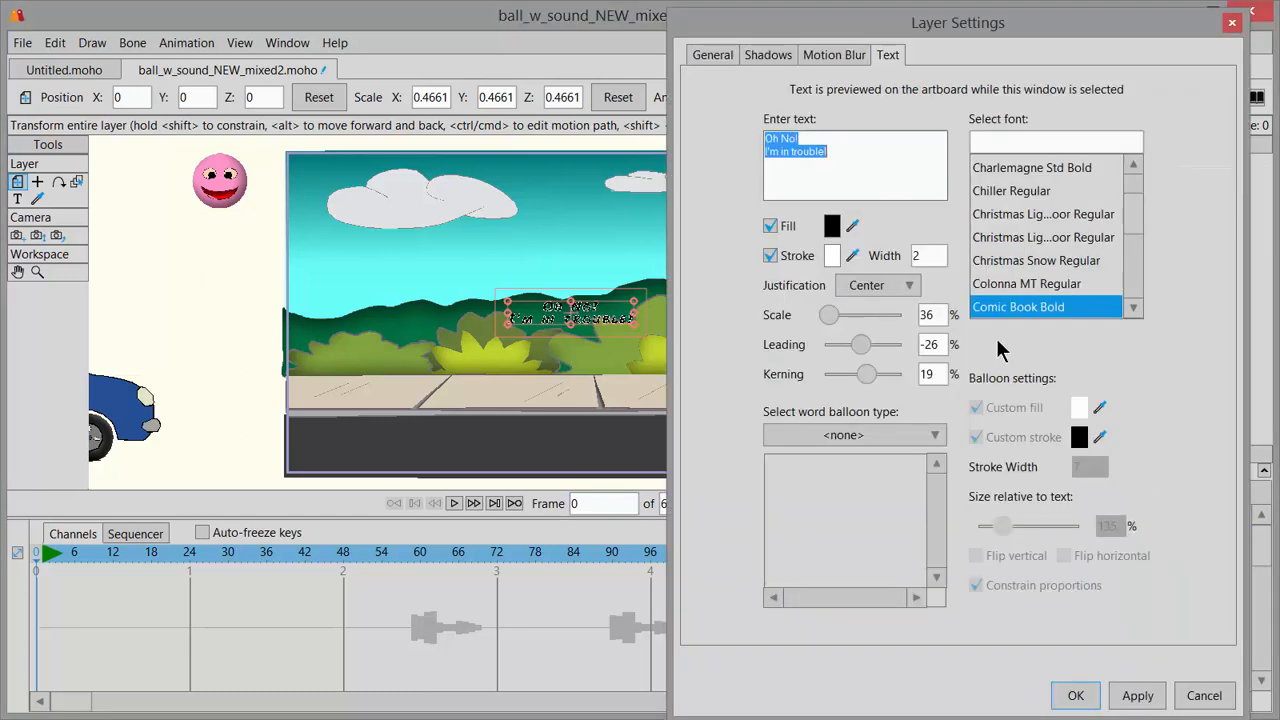
click(708, 54)
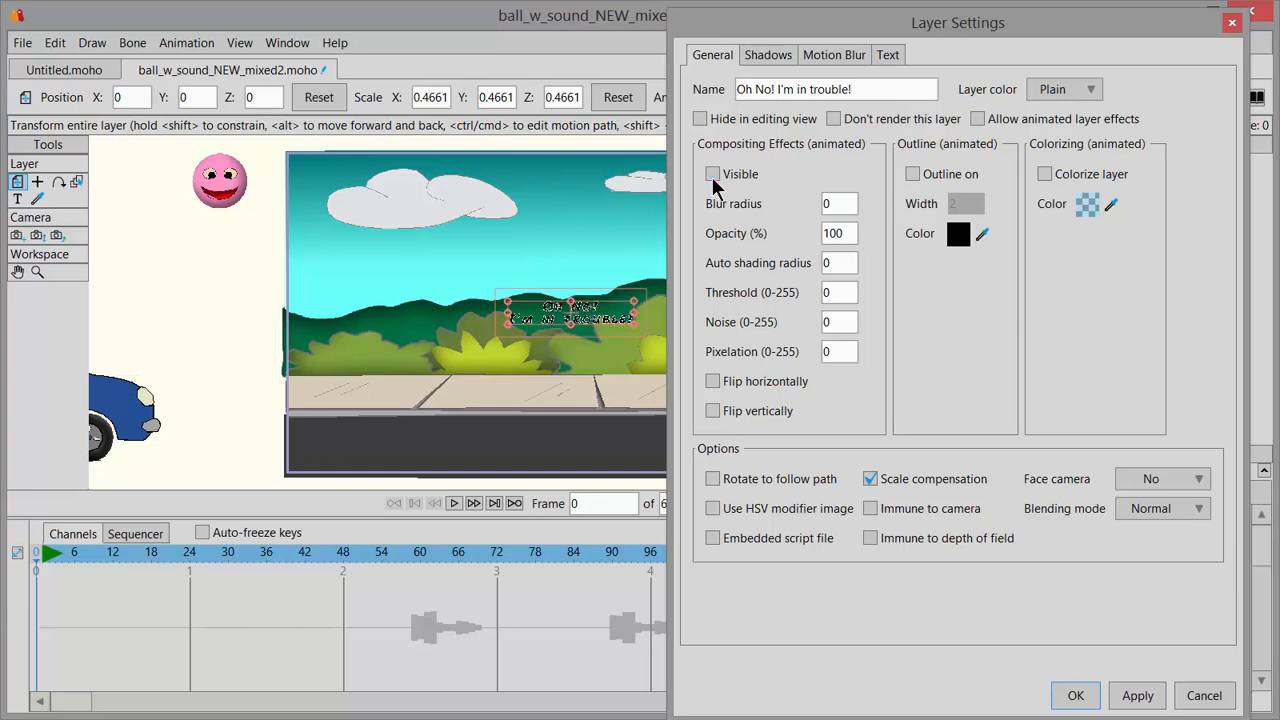
click(1075, 695)
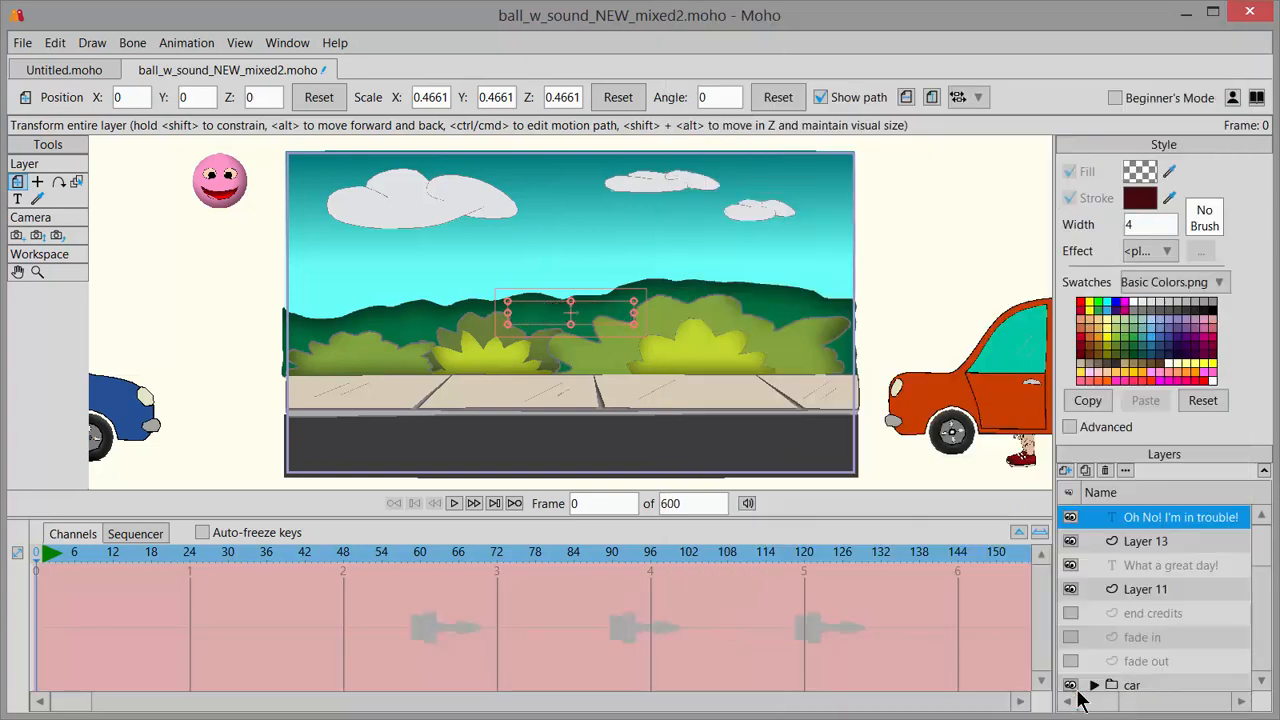
Examine the ball layer's keyframes between about frames 363 and 450 to find where the ball bounces back into the scene.
scroll(1260, 572, down, 1)
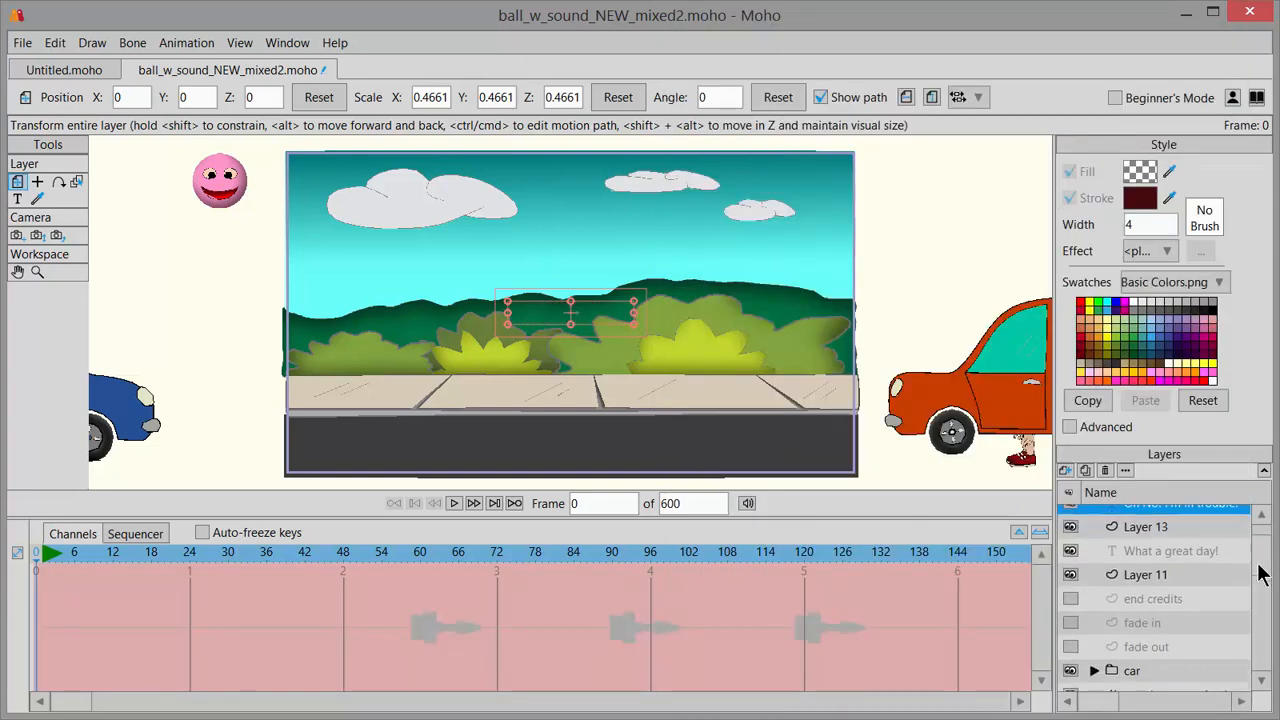
drag(1260, 572, 1262, 668)
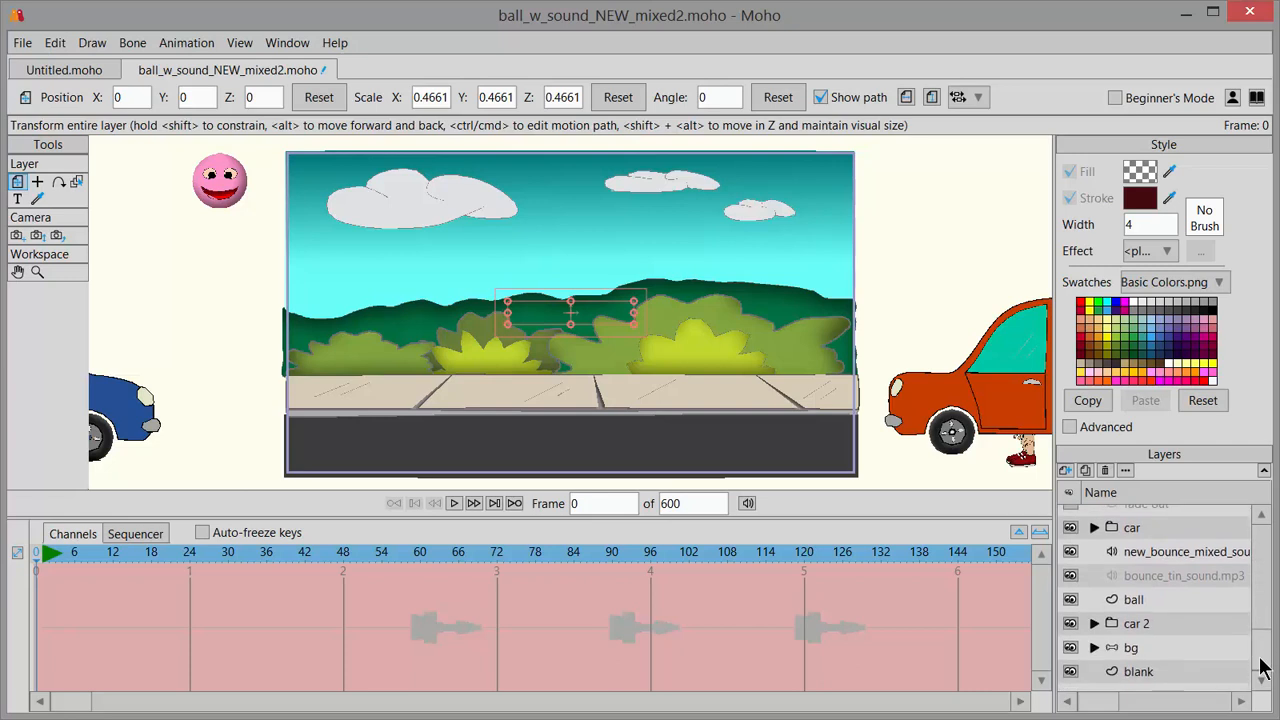
click(1135, 603)
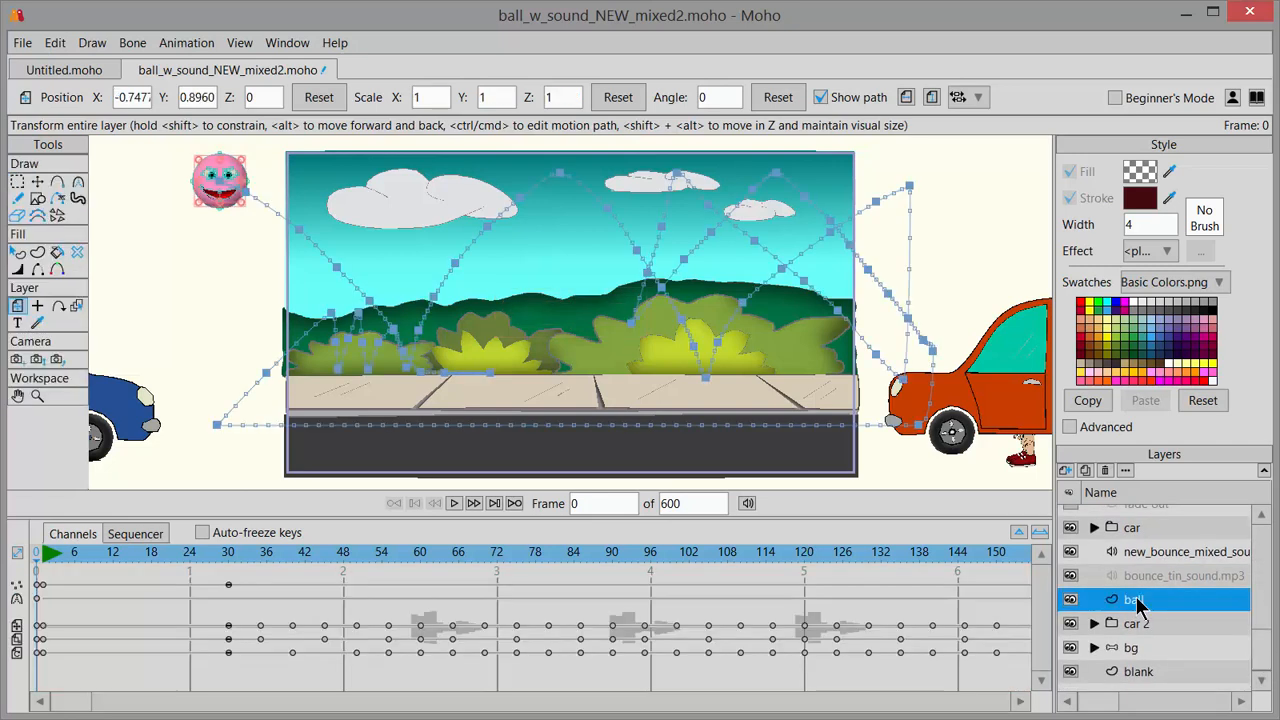
drag(73, 702, 343, 694)
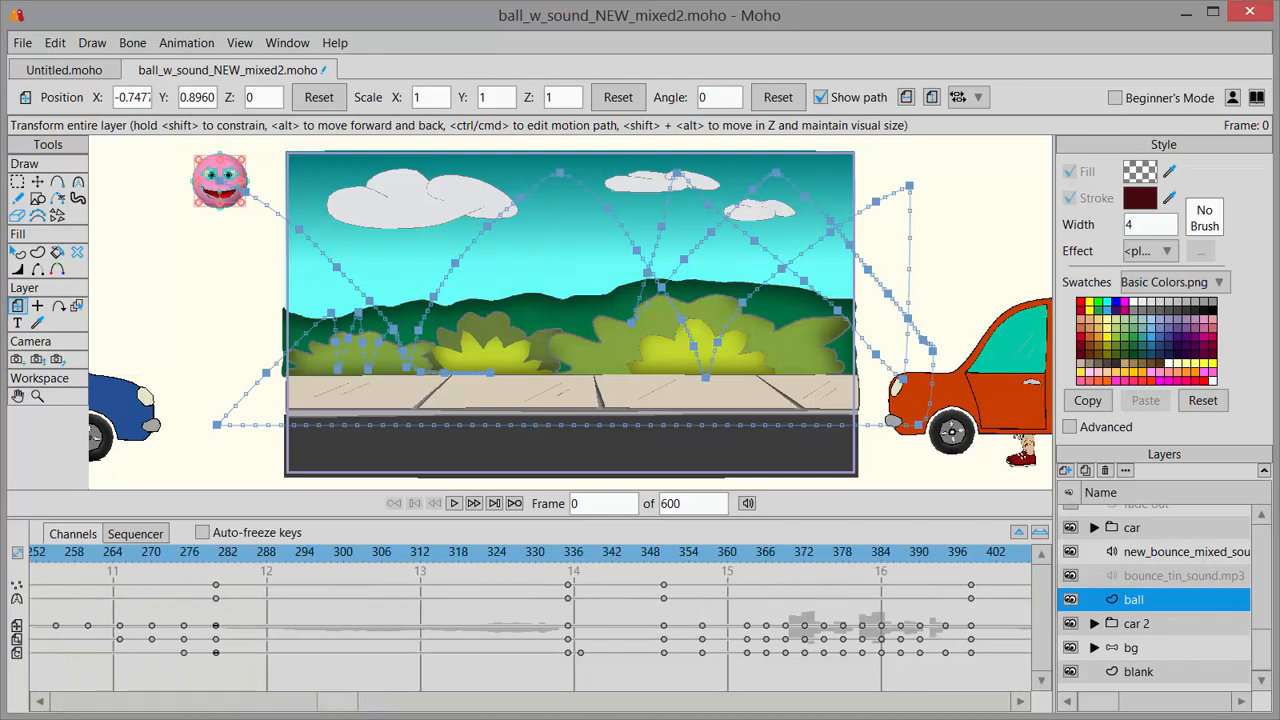
drag(701, 572, 749, 577)
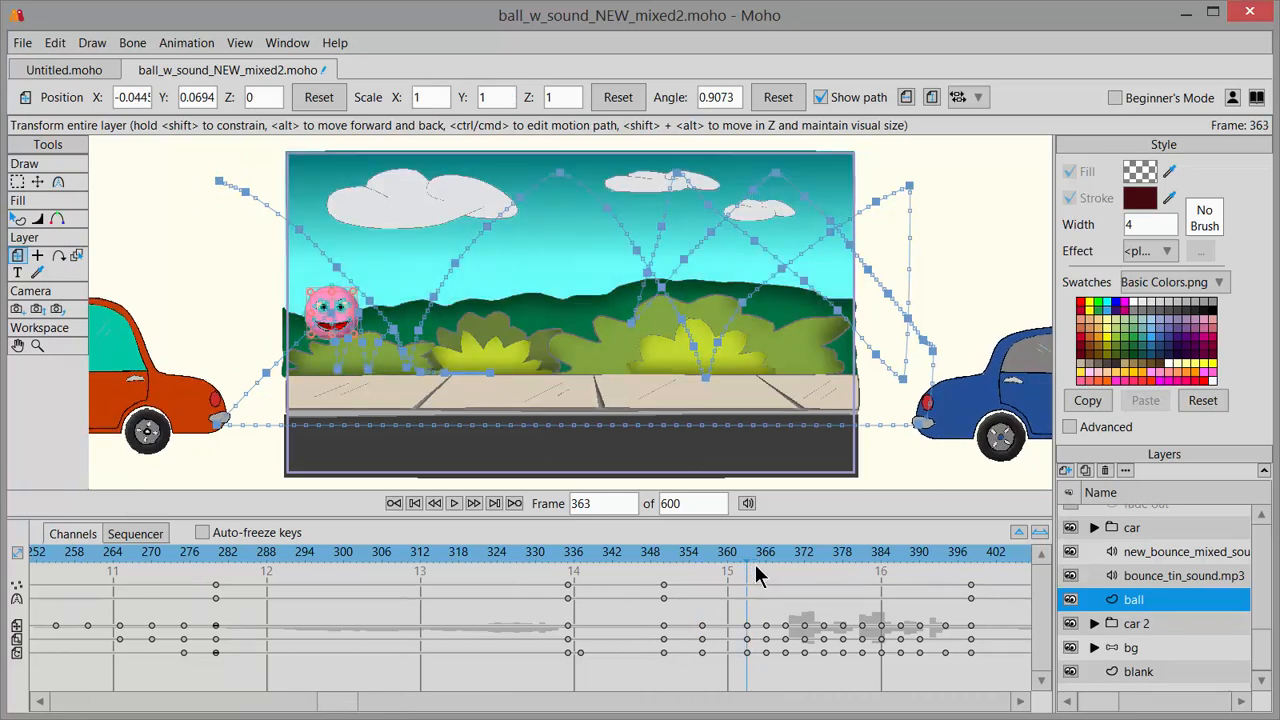
drag(340, 694, 389, 681)
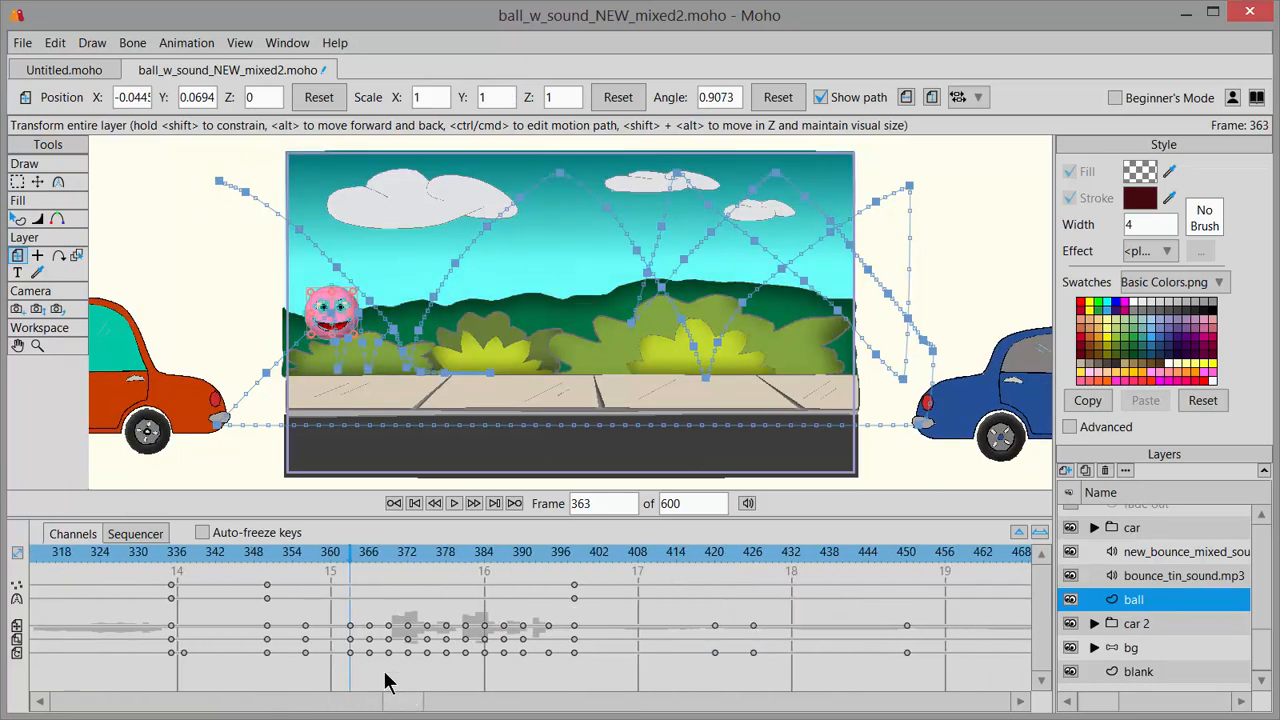
drag(354, 552, 910, 650)
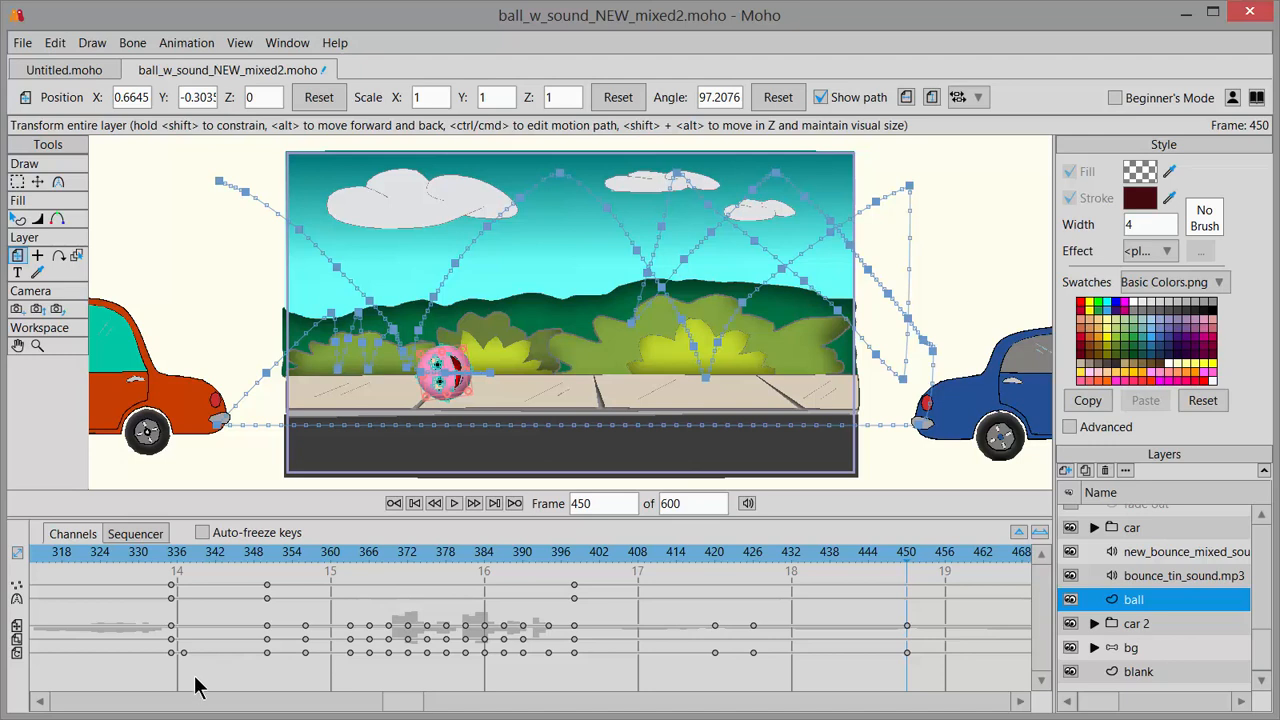
Make the "Oh No! I'm in trouble!" layer visible at frame 363.
mouse_move(354, 566)
mouse_down()
mouse_move(366, 563)
mouse_move(349, 566)
mouse_up()
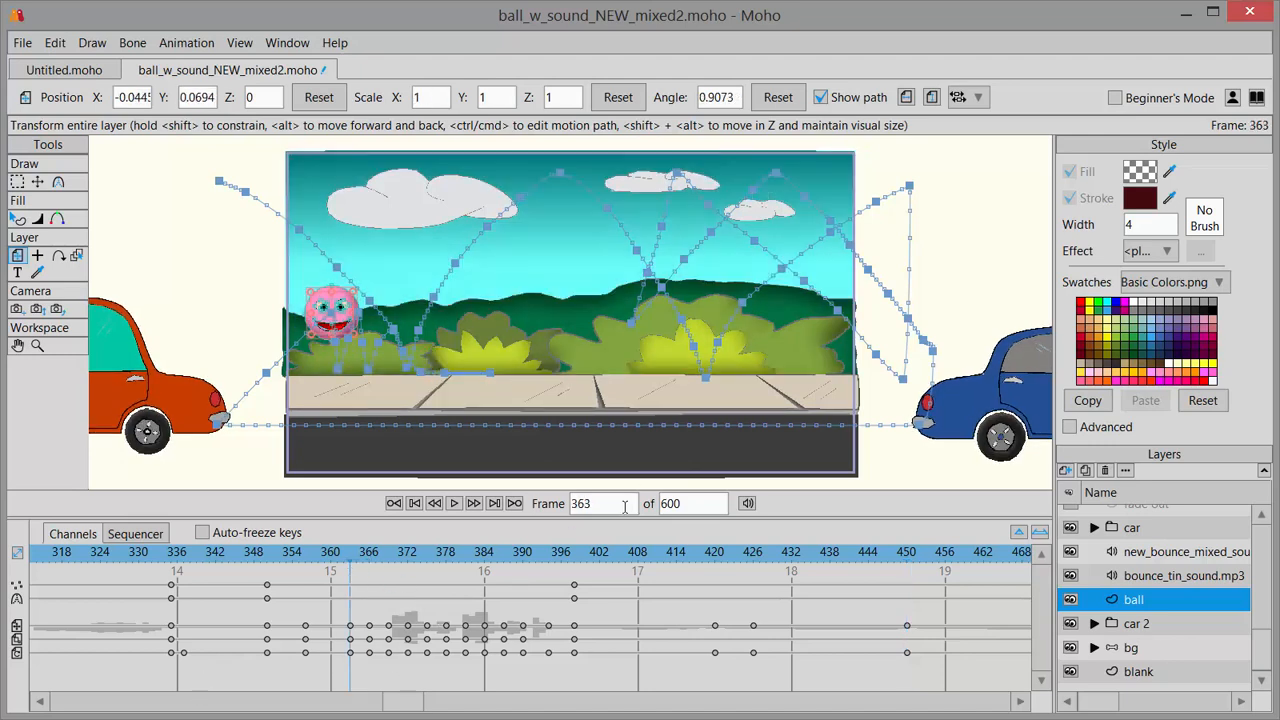
click(624, 507)
drag(1265, 665, 1260, 529)
click(1138, 519)
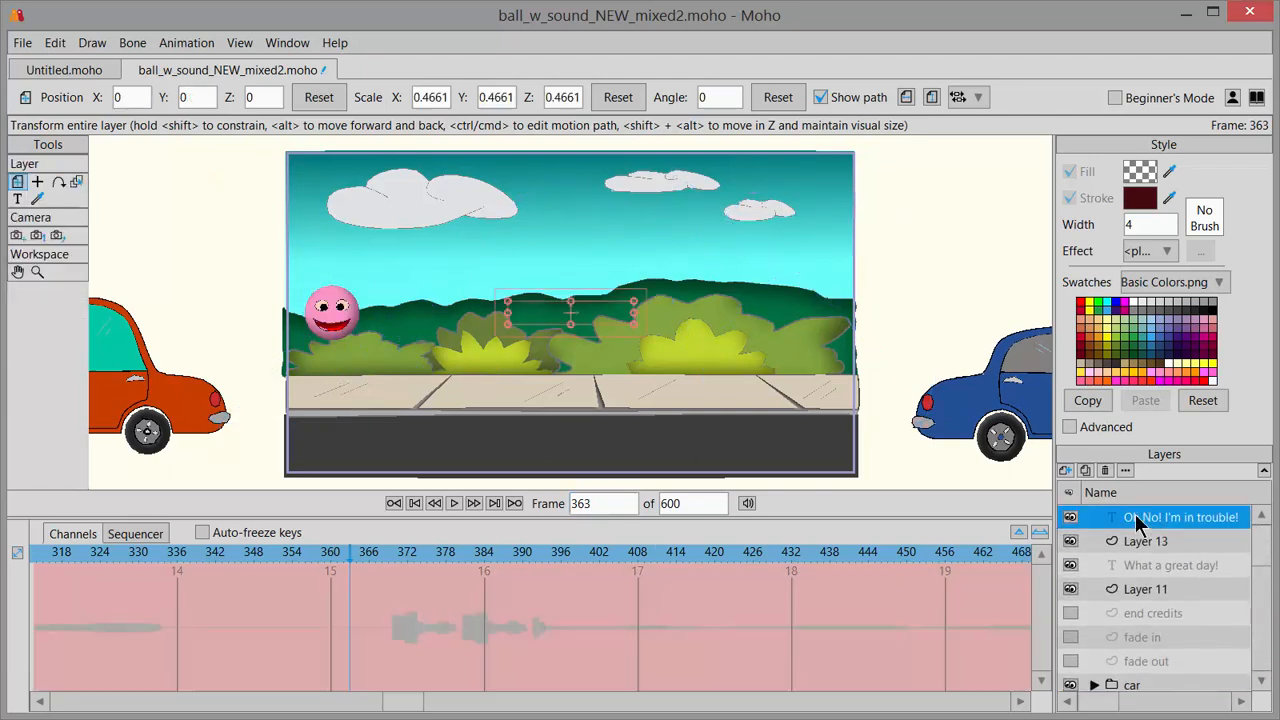
double_click(1145, 519)
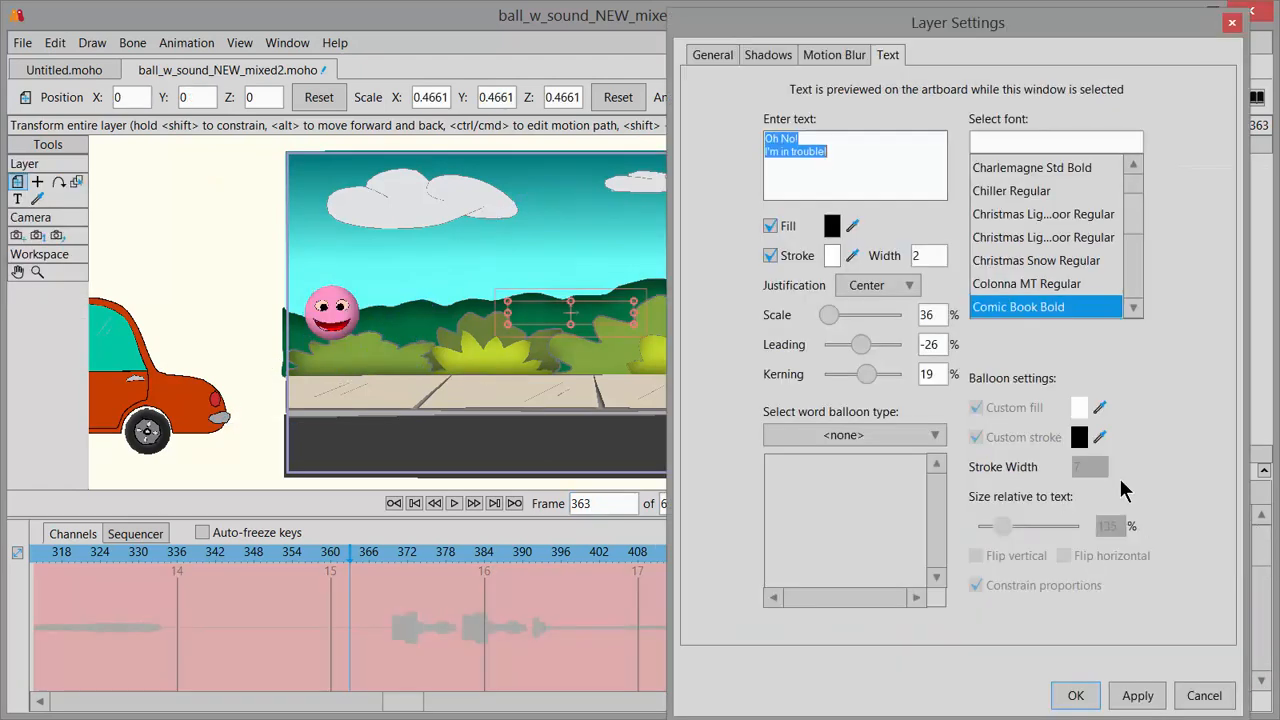
click(713, 60)
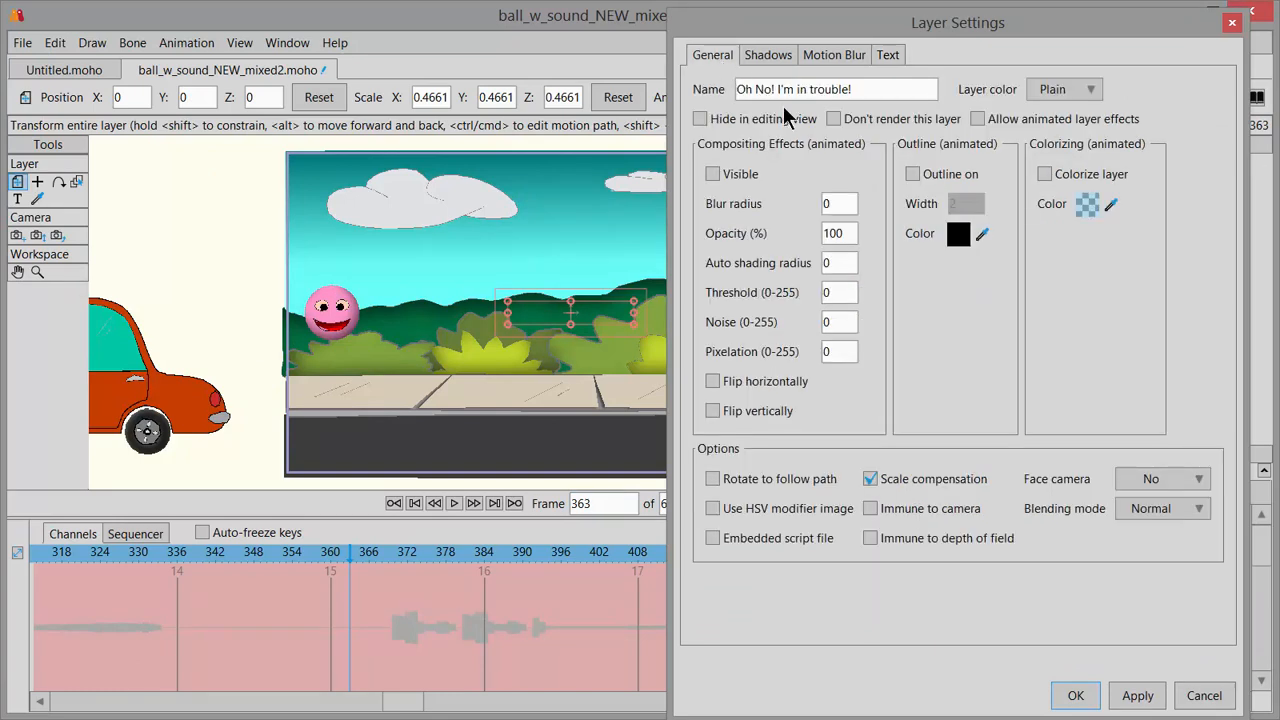
click(713, 176)
click(1075, 695)
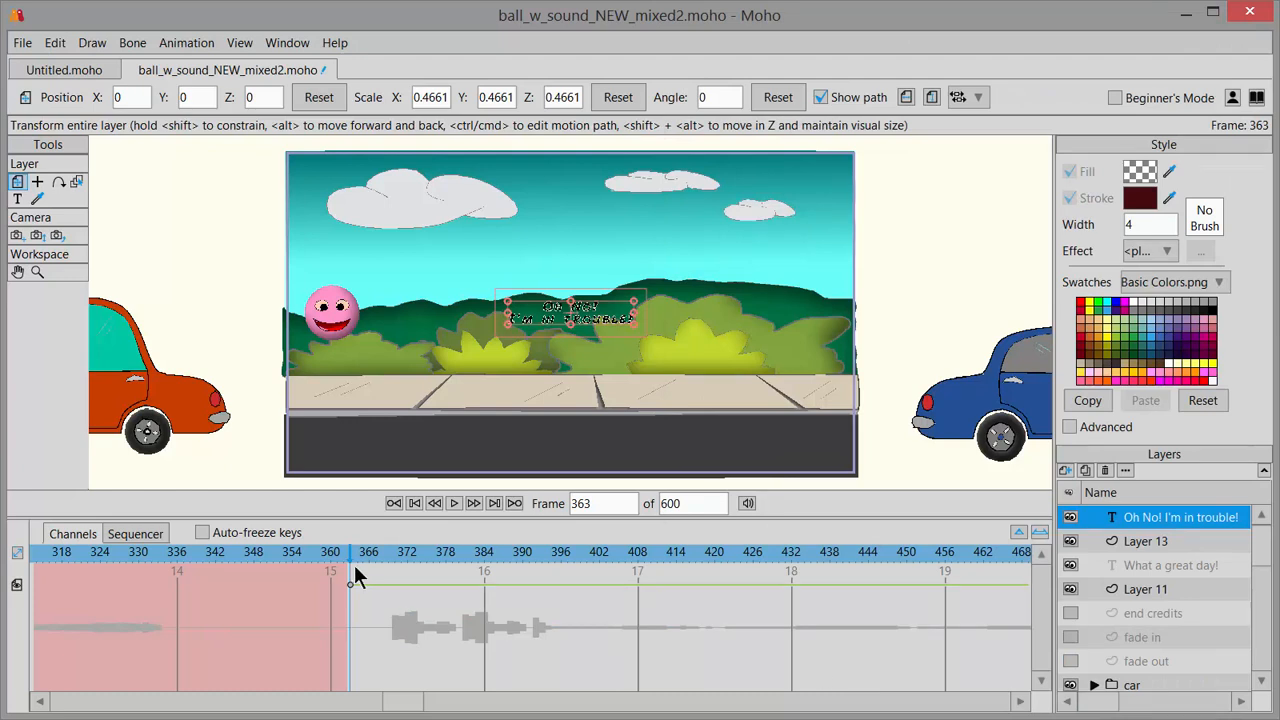
Turn off the visibility of the "Oh No! I'm in trouble!" layer at frame 450.
drag(346, 563, 907, 585)
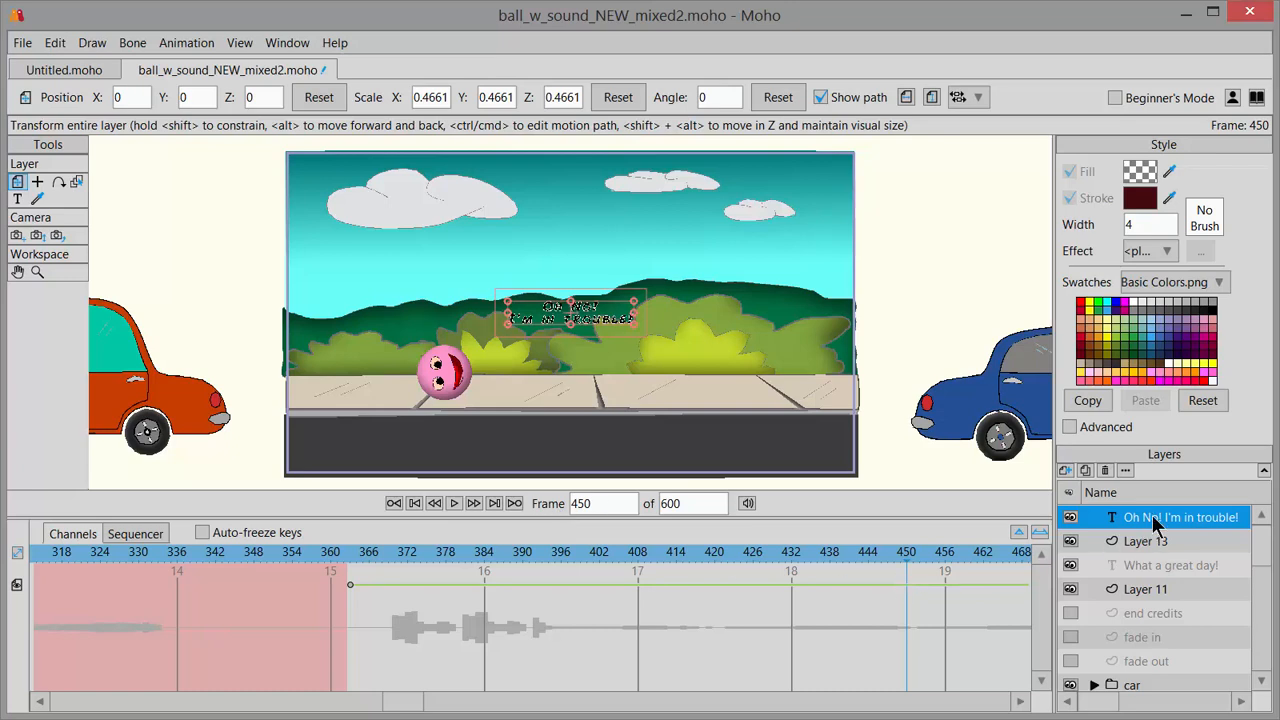
drag(904, 558, 906, 559)
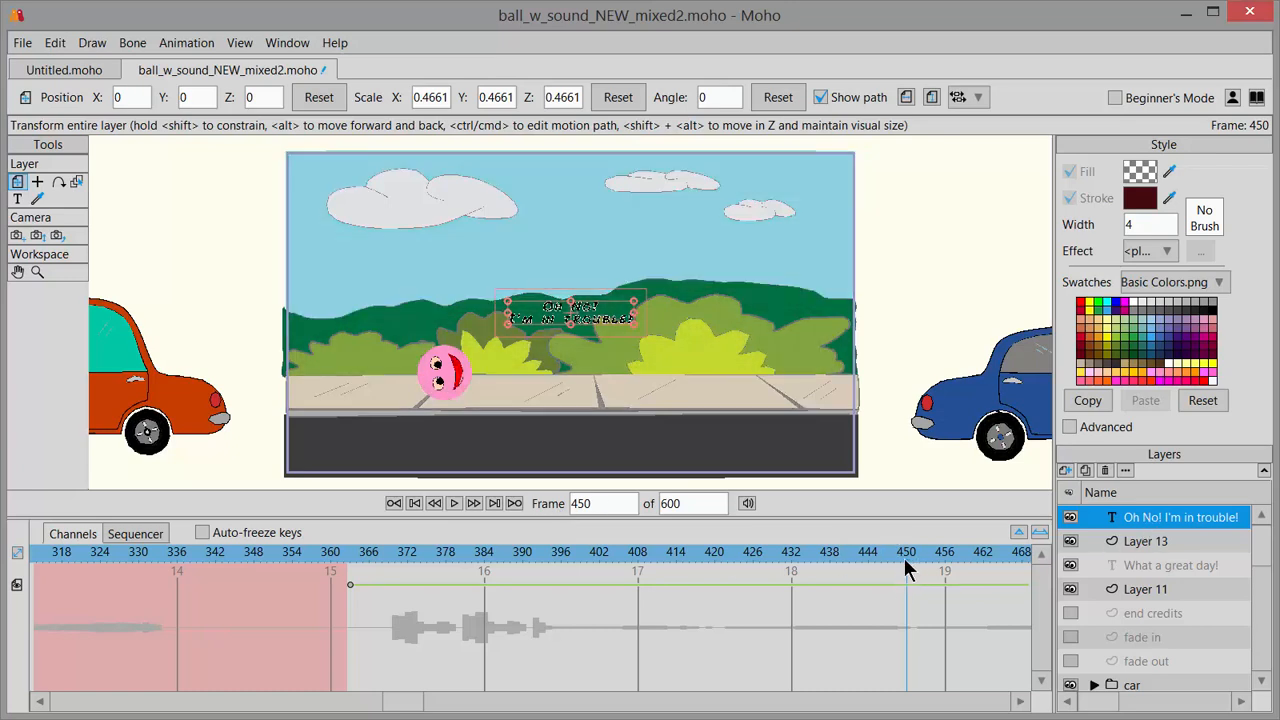
double_click(1129, 516)
click(712, 55)
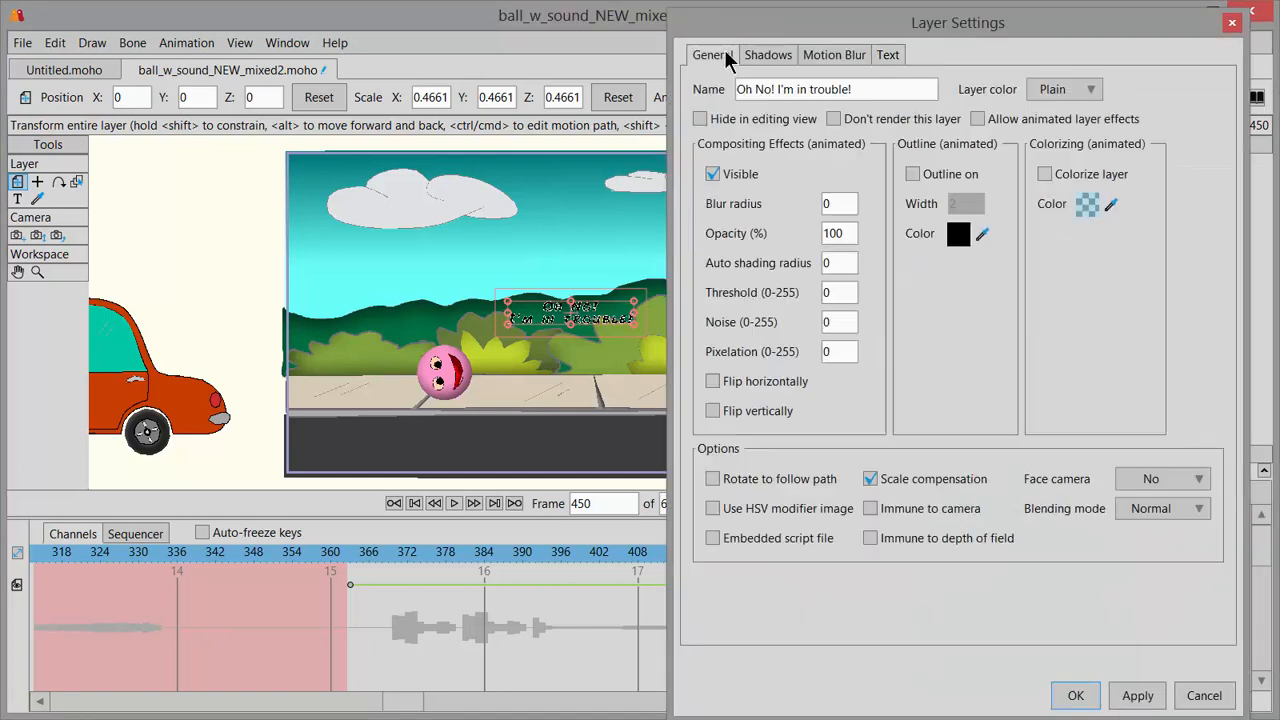
click(712, 174)
click(1075, 696)
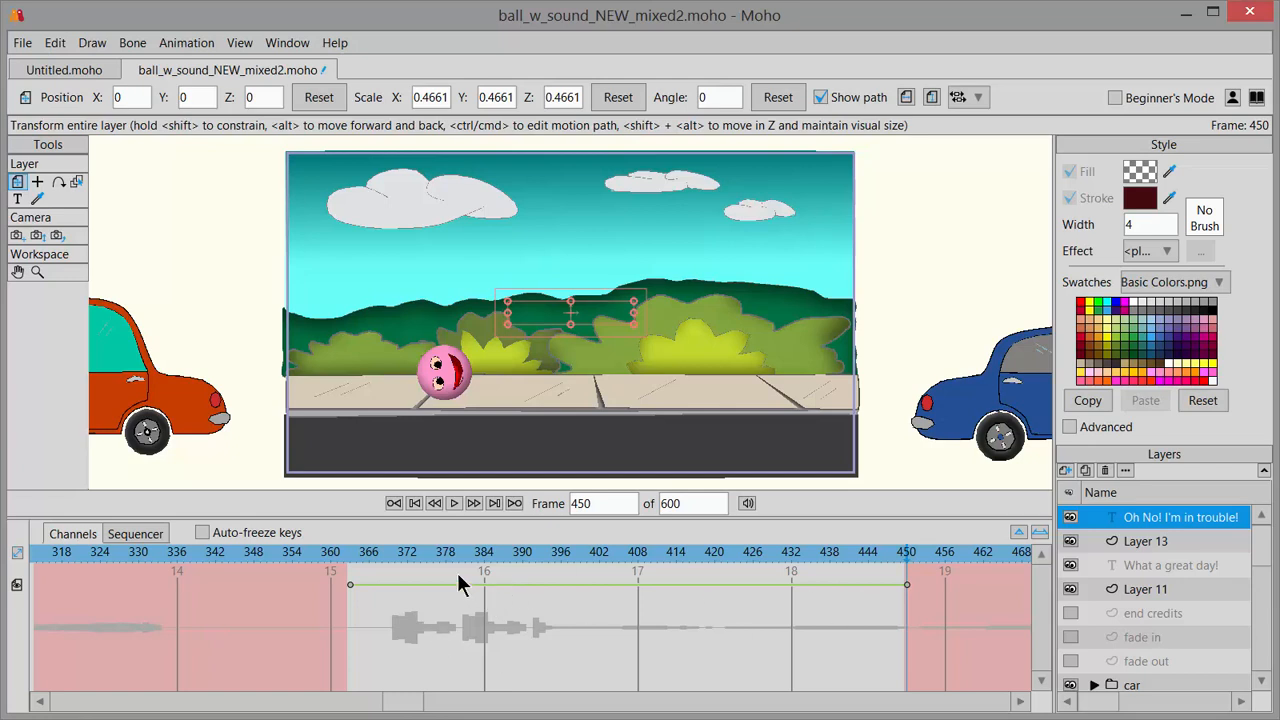
Add a keyframe to the text layer at frame 362 and move the text above the ball at frame 363, about X -1.45, Y 0.33.
click(349, 562)
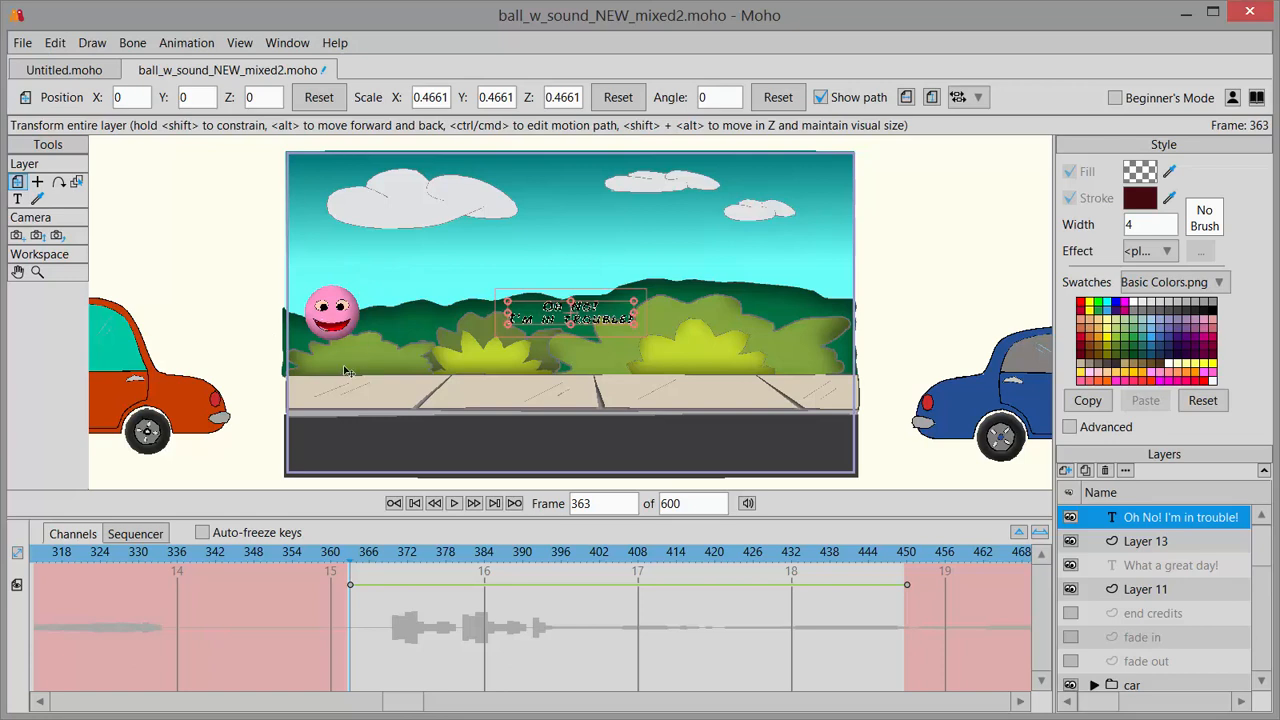
click(347, 572)
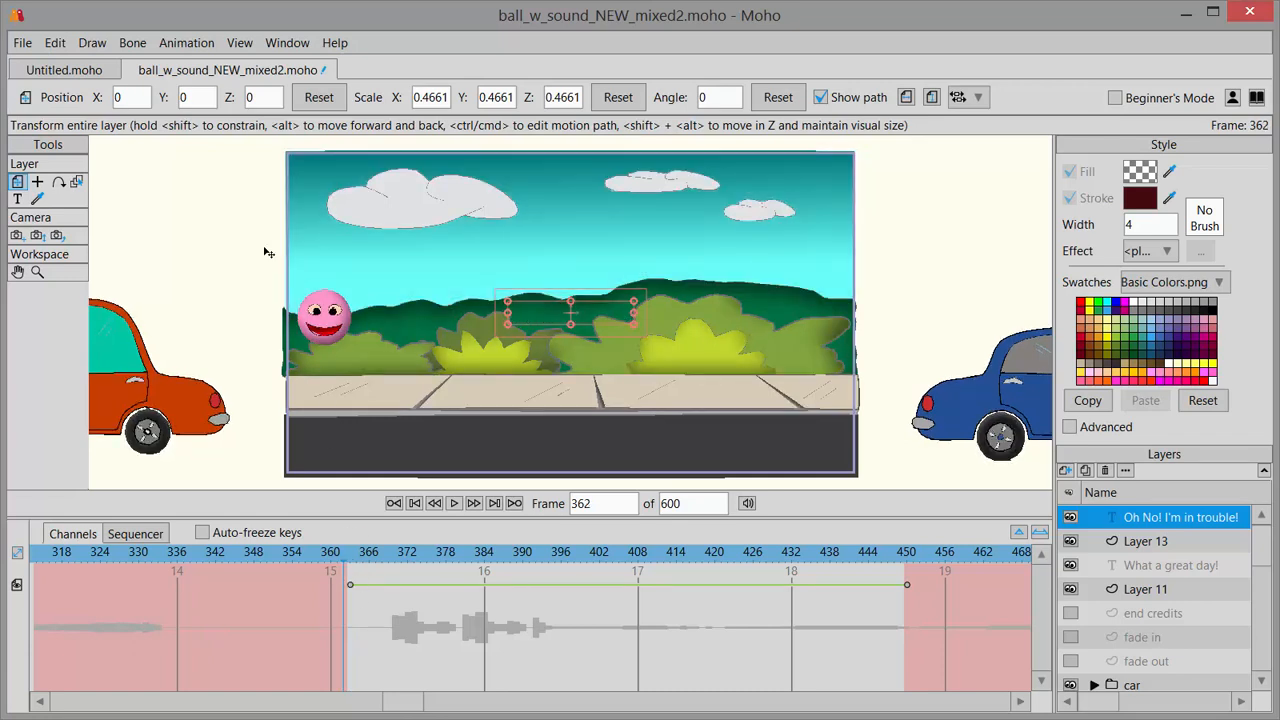
click(183, 45)
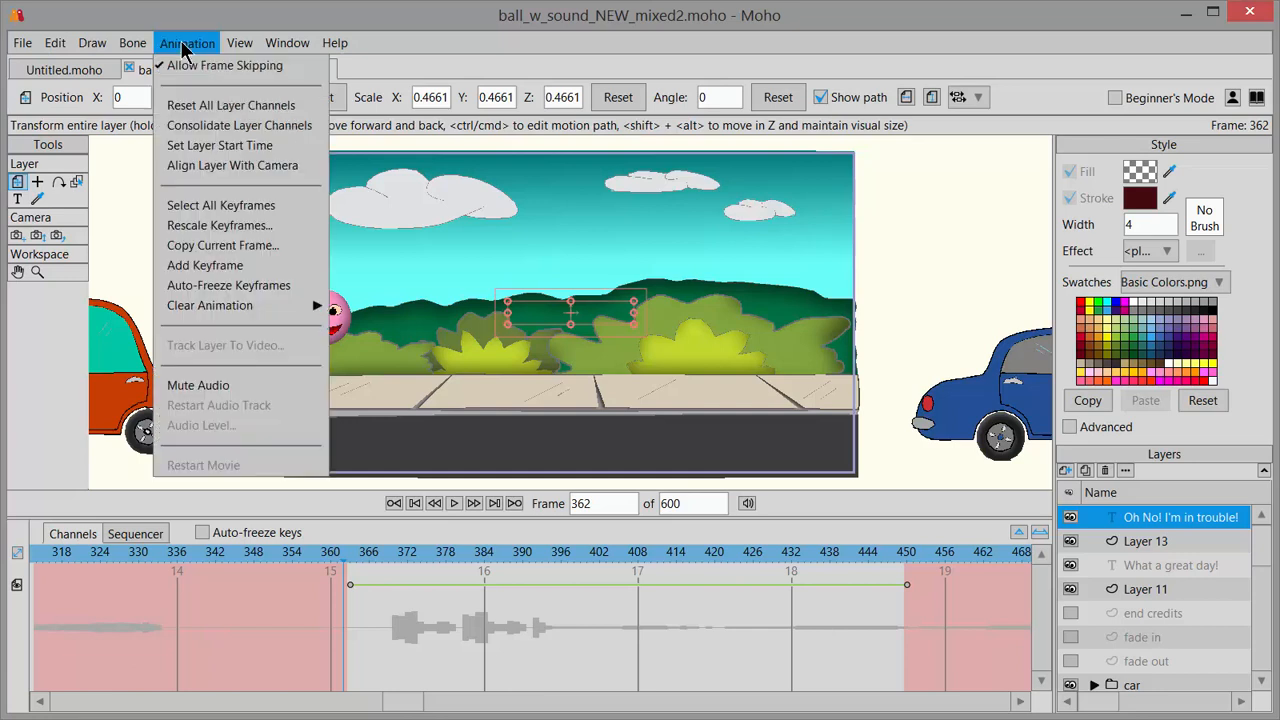
click(272, 266)
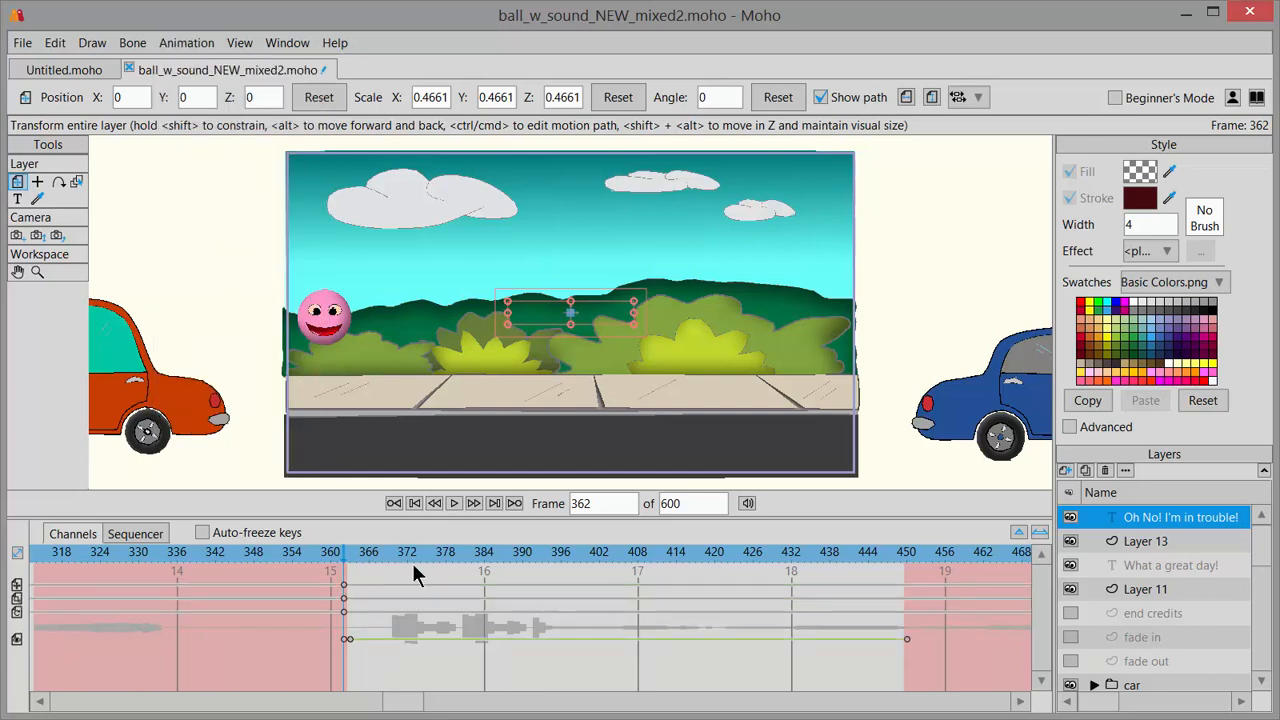
drag(344, 555, 351, 556)
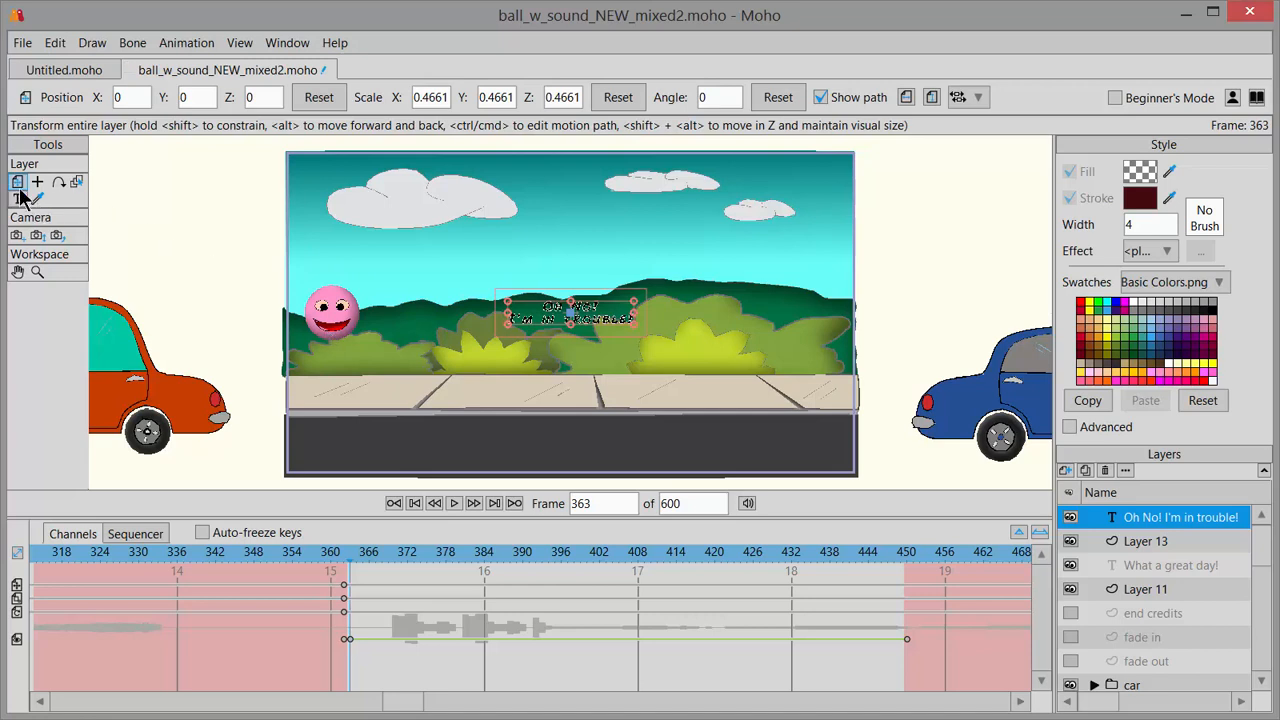
drag(552, 322, 317, 266)
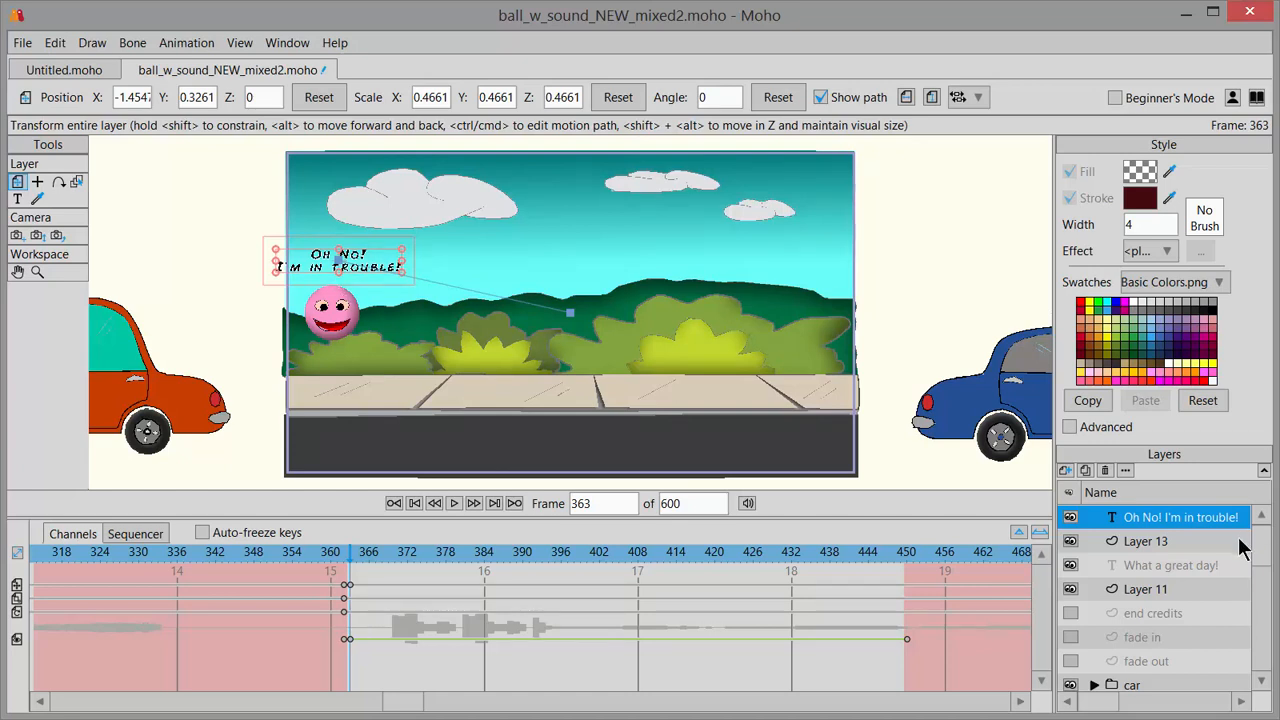
Copy the ball layer's layer translation keyframes from frame 363 through frame 450.
scroll(1240, 555, down, 3)
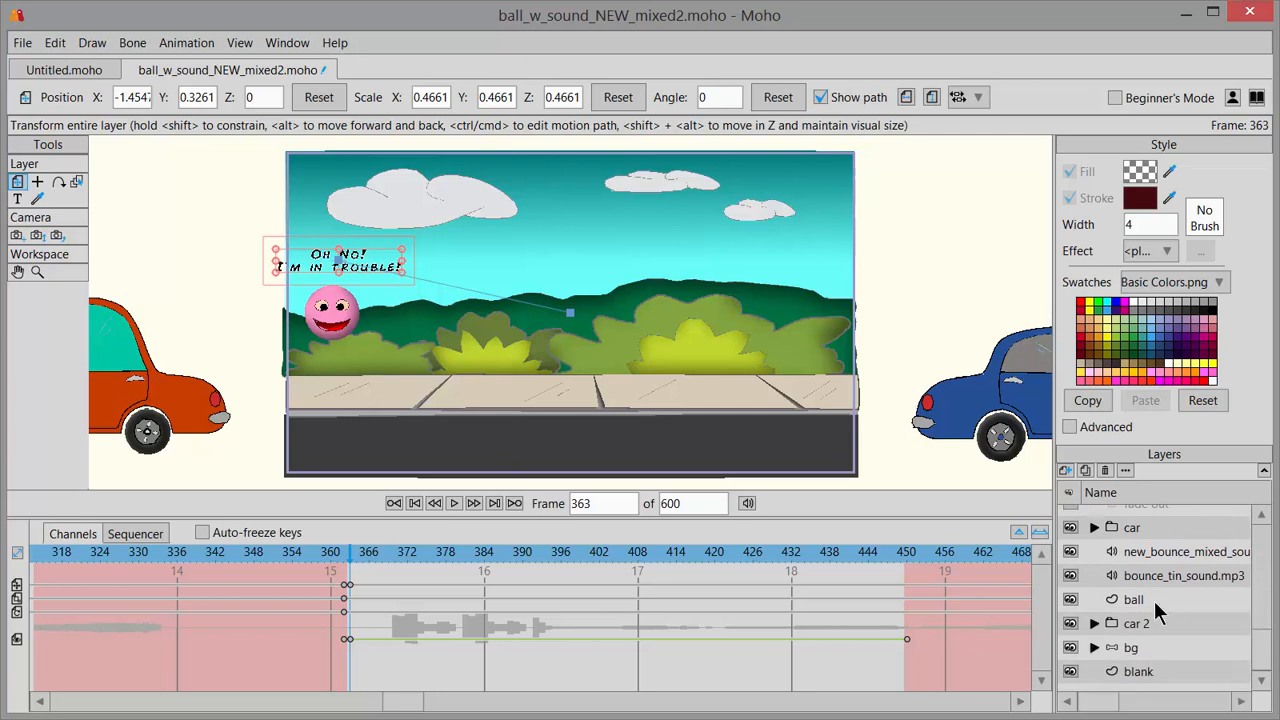
click(1150, 604)
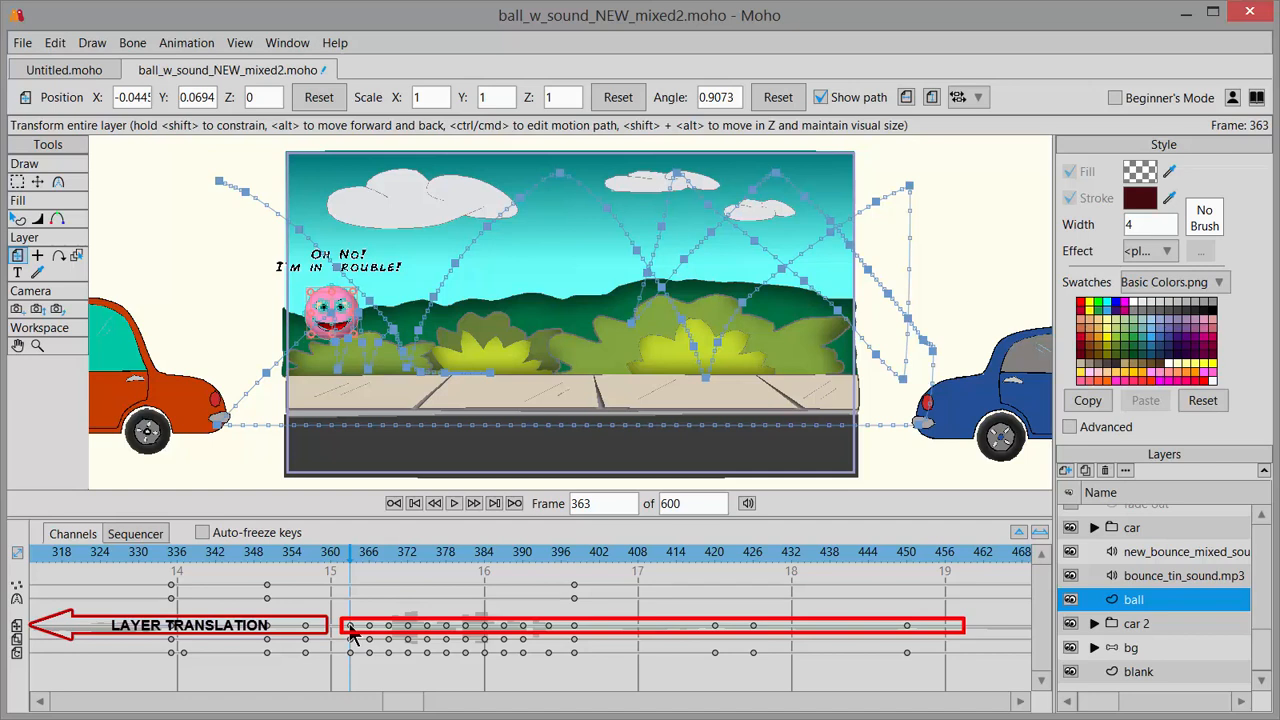
mouse_move(342, 622)
mouse_down()
mouse_move(508, 640)
mouse_move(914, 633)
mouse_up()
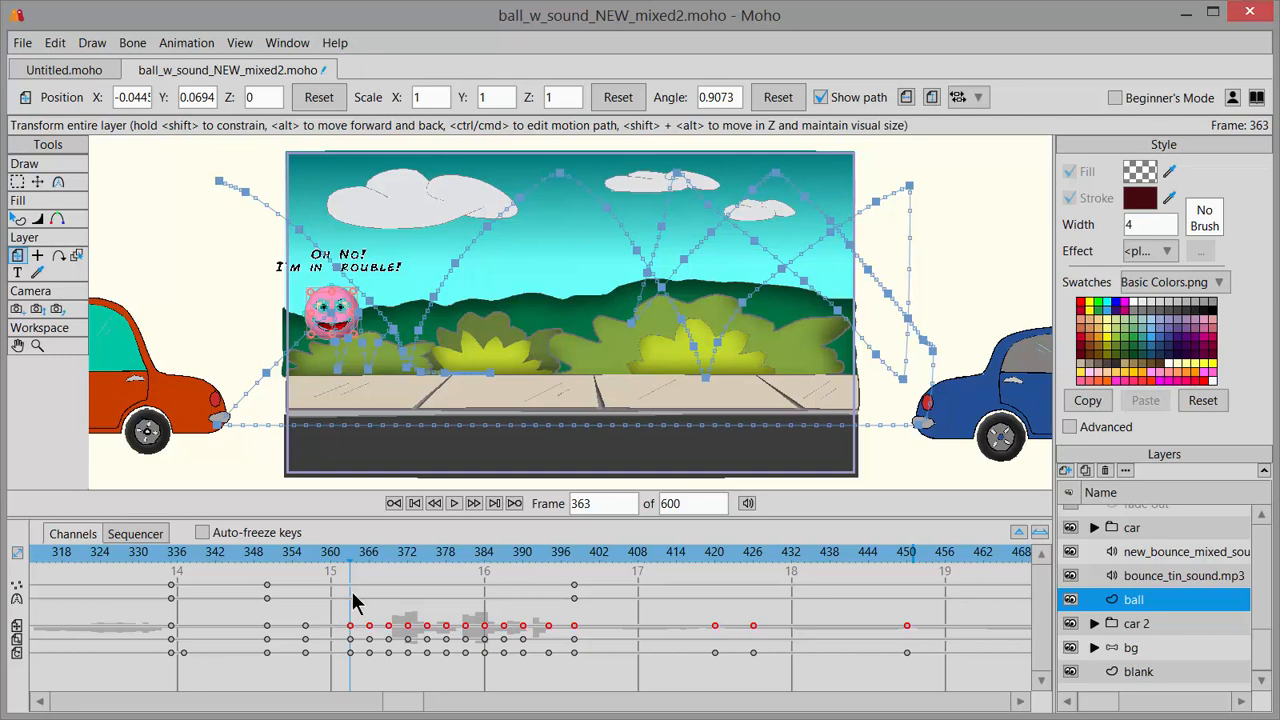
click(55, 43)
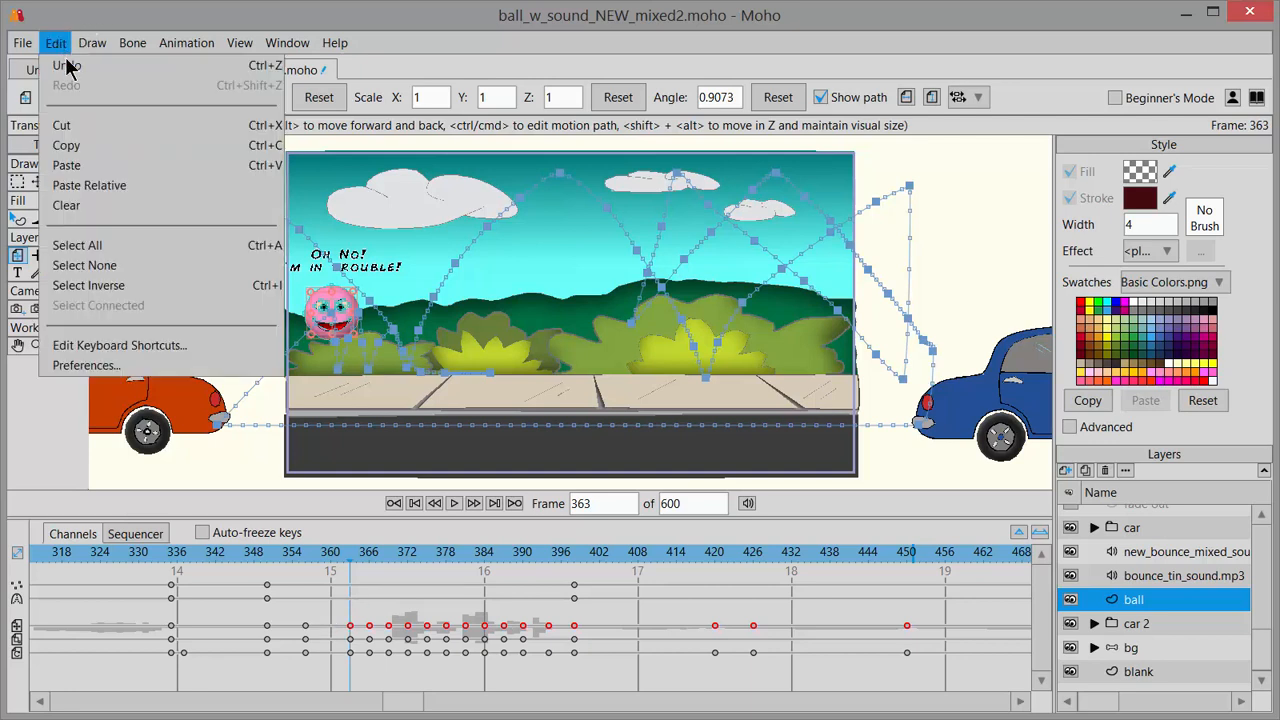
click(97, 150)
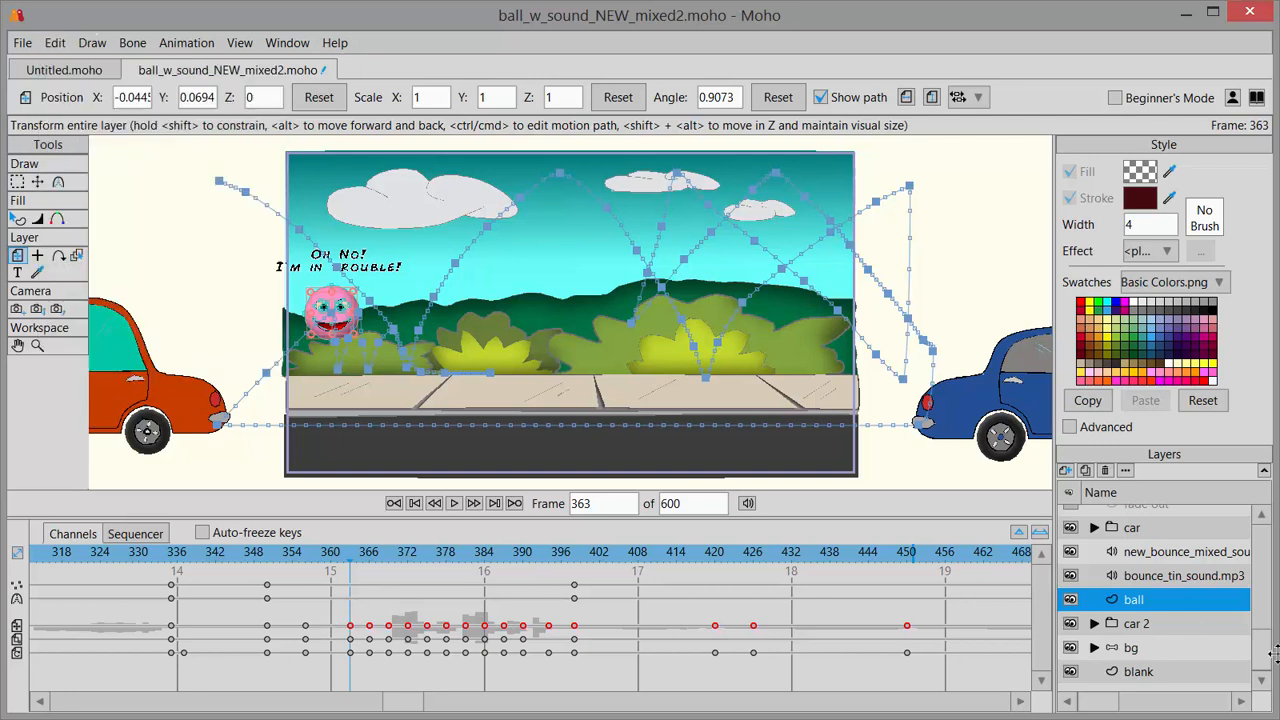
drag(1268, 660, 1257, 551)
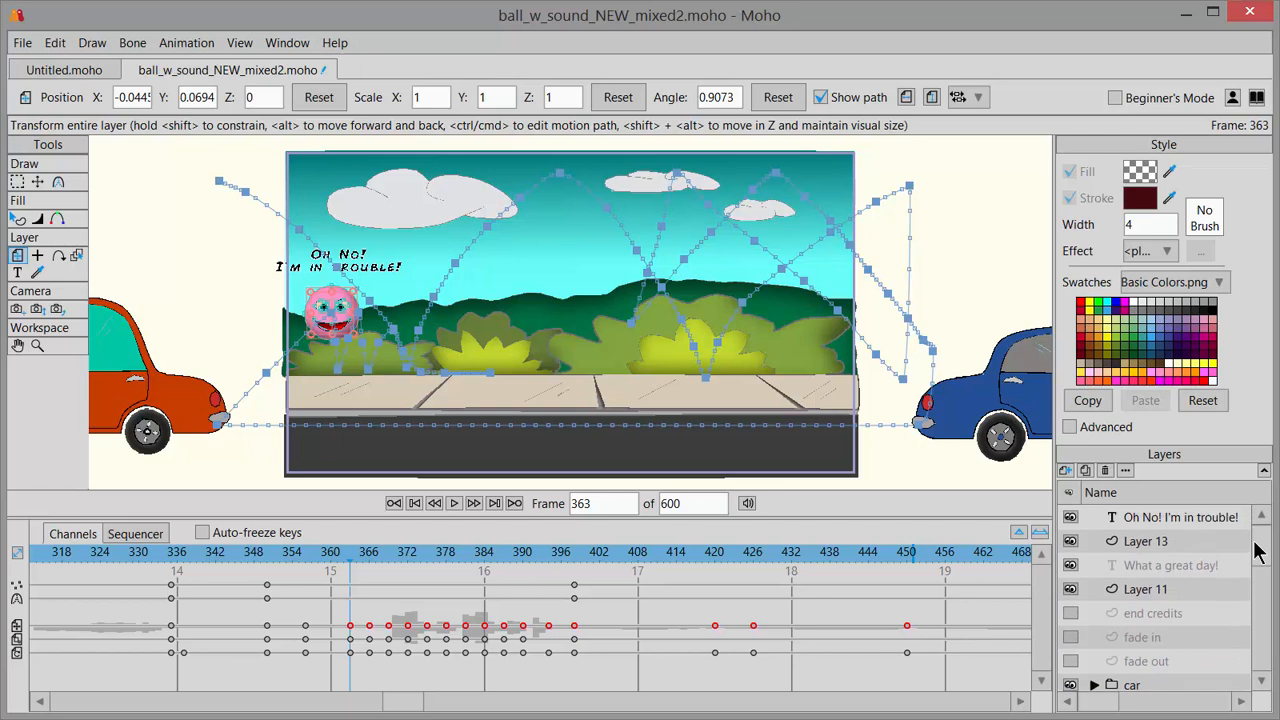
Paste the copied keyframes relatively onto the "Oh No! I'm in trouble!" layer at frame 363 and play back from frame 346.
click(1156, 524)
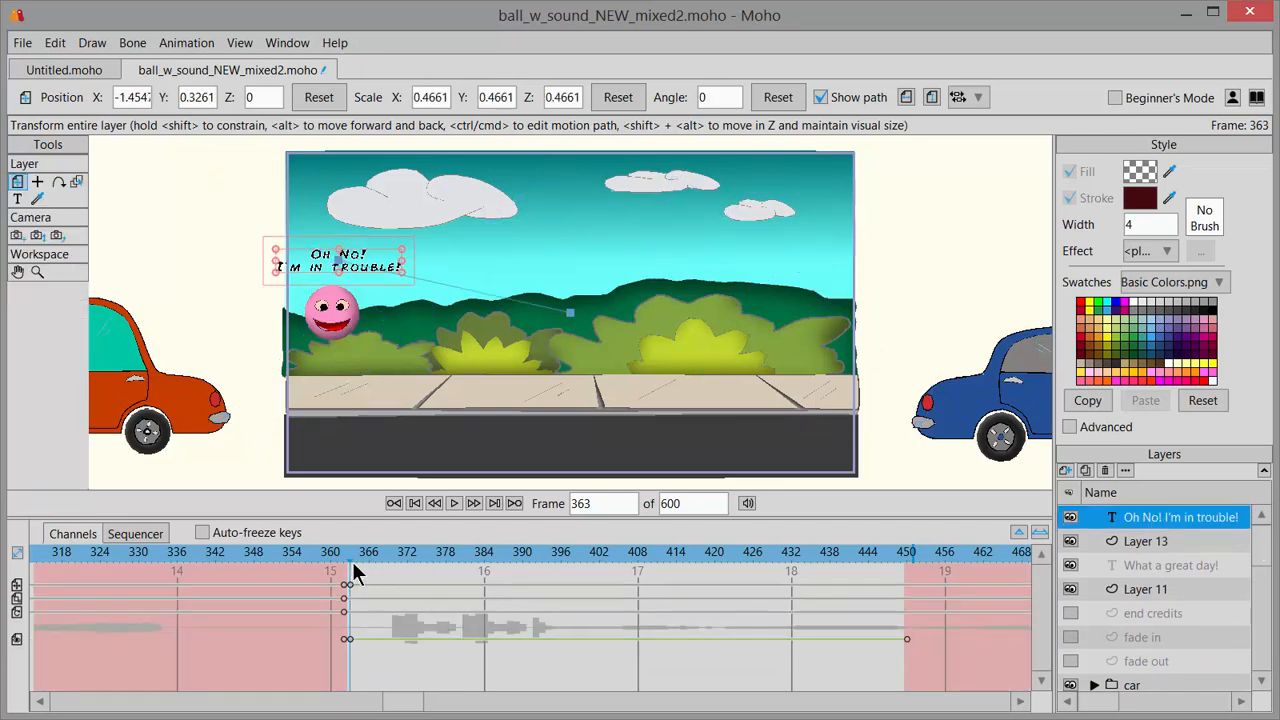
click(55, 43)
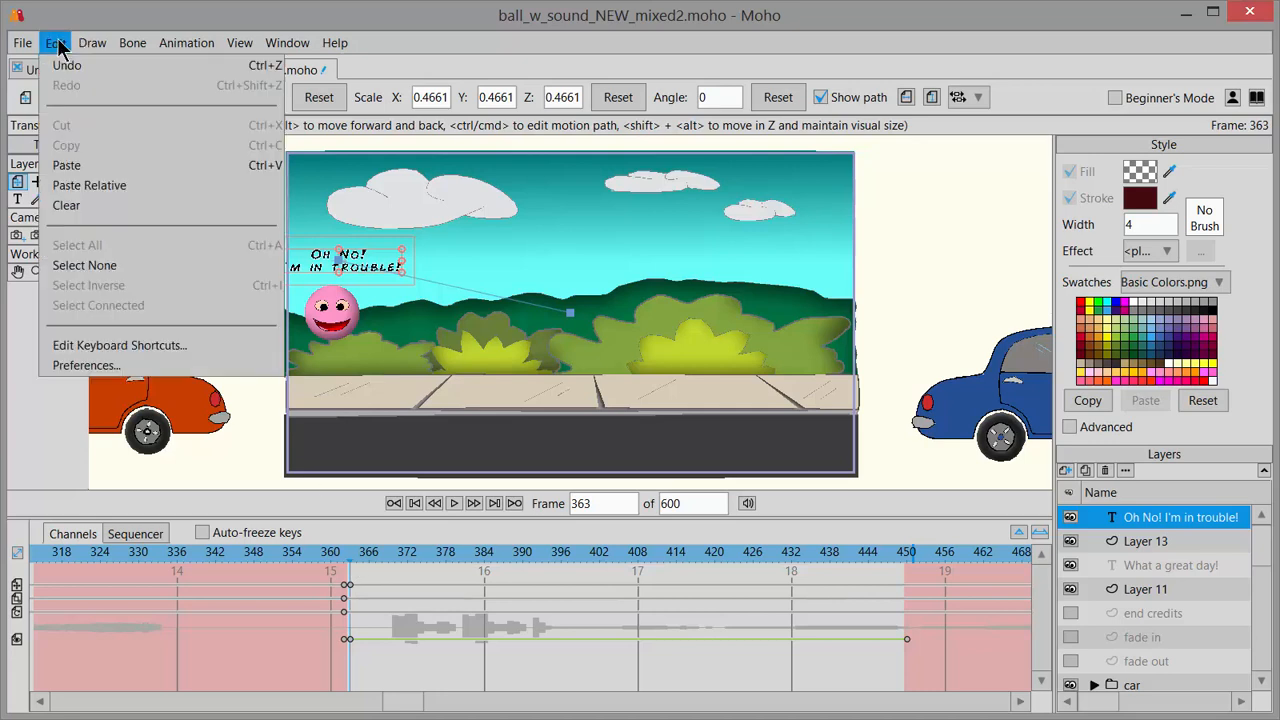
click(137, 187)
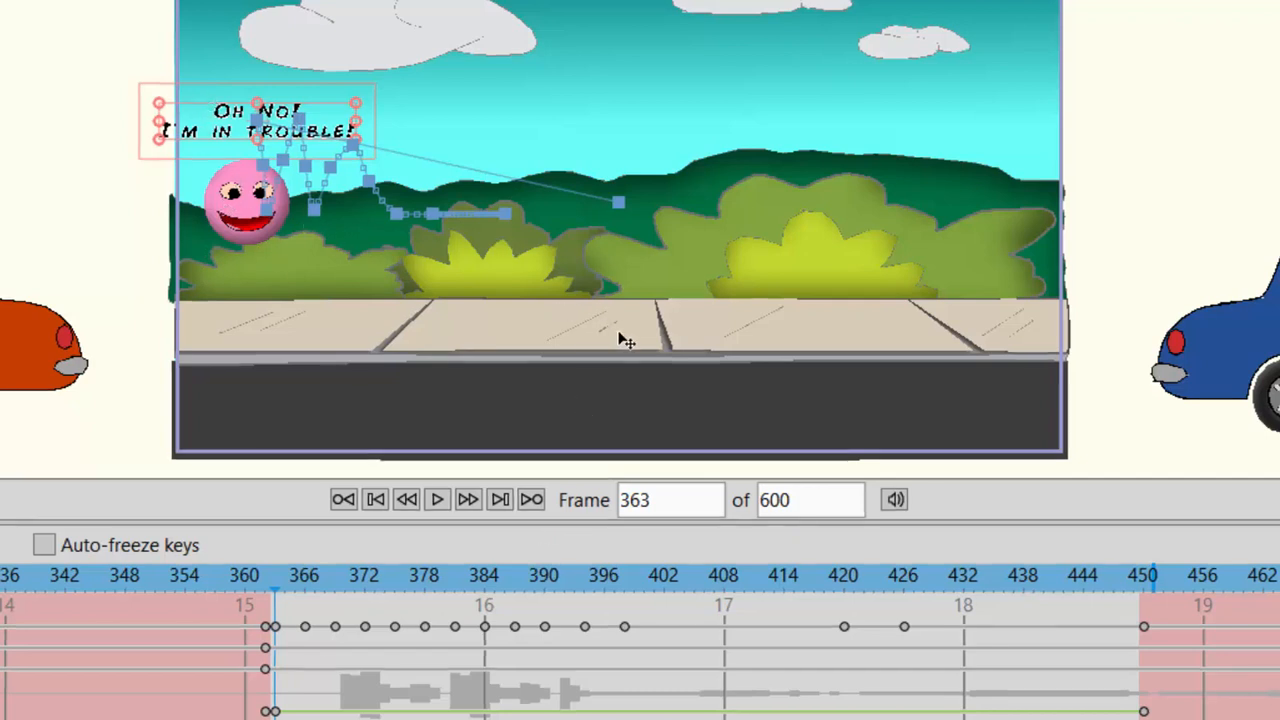
click(109, 580)
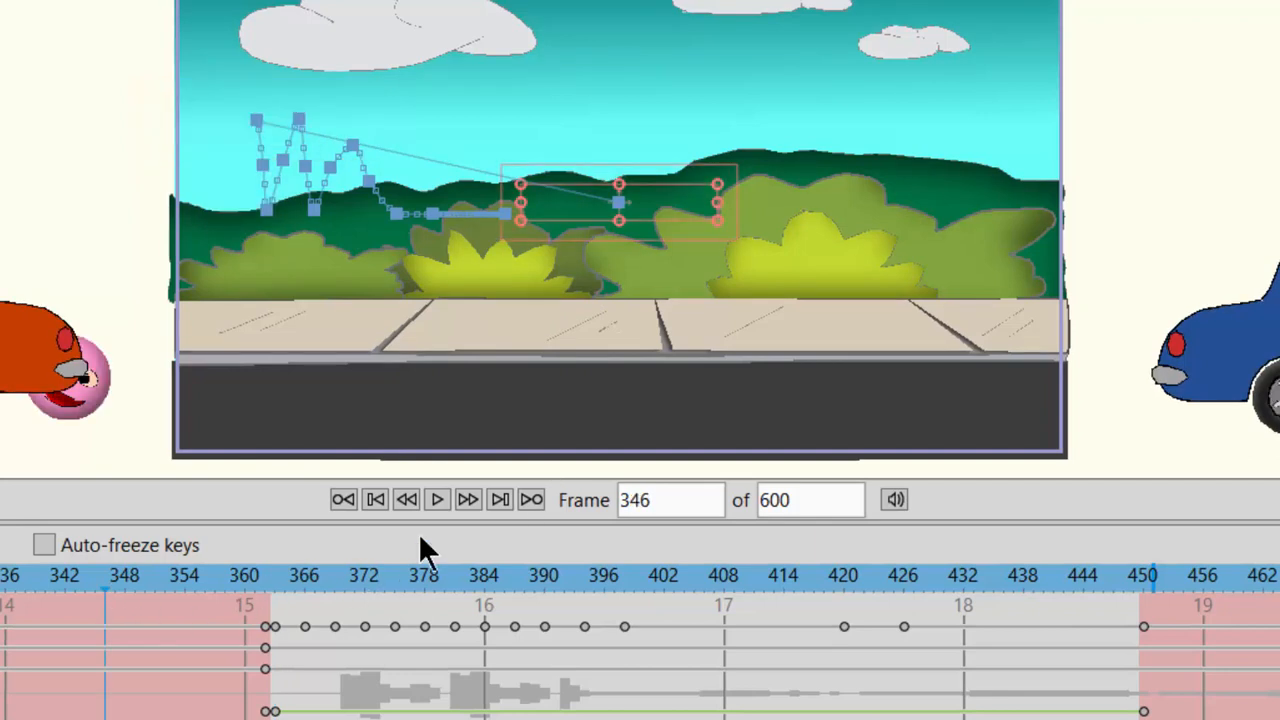
click(437, 498)
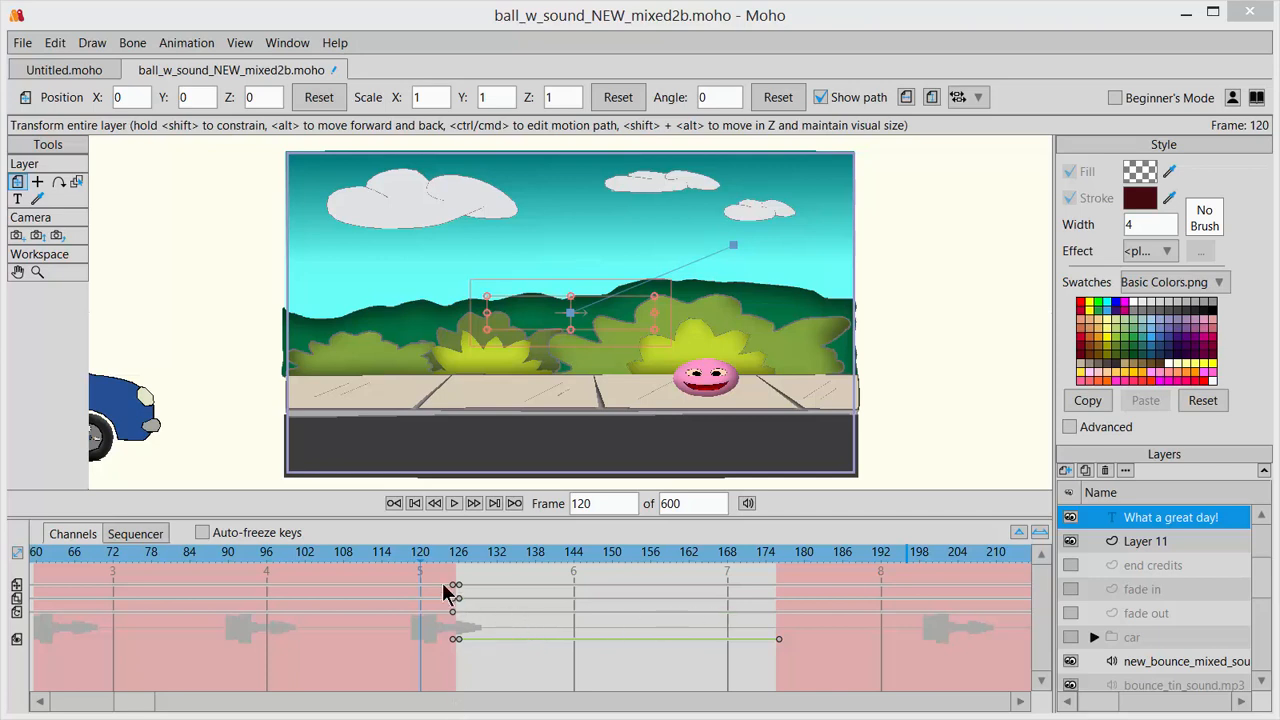
Shift the "What a great day!" layer's starting keyframes two frames later to 127 and 128, and its ending visibility keyframe to 178.
drag(430, 563, 478, 672)
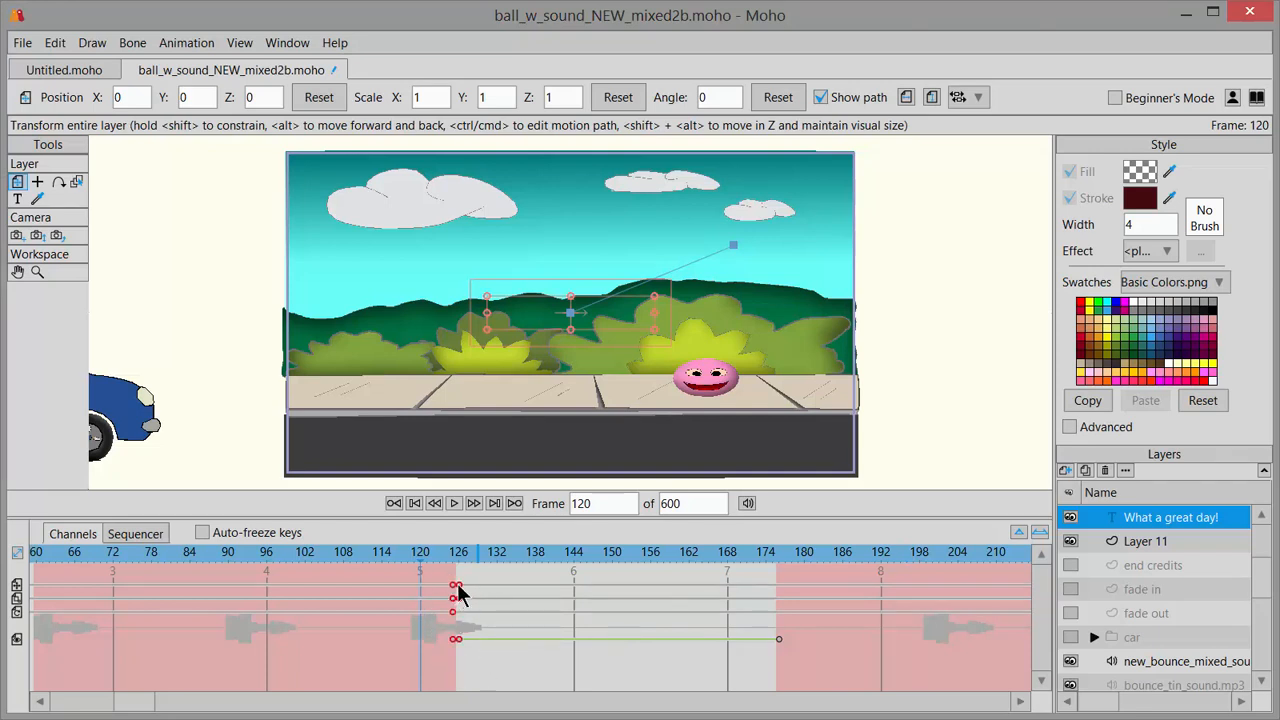
mouse_move(457, 592)
mouse_down()
mouse_move(409, 591)
mouse_move(471, 594)
mouse_move(422, 600)
mouse_move(469, 609)
mouse_up()
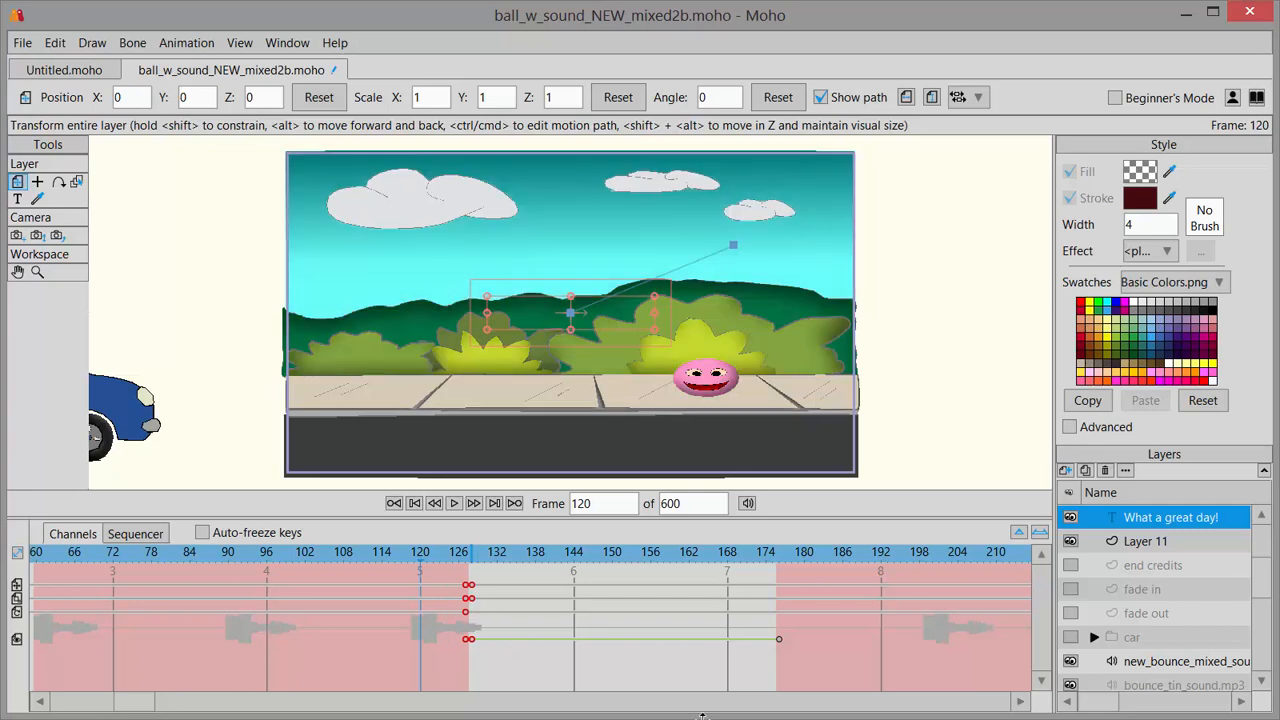
click(780, 639)
mouse_move(779, 638)
mouse_down()
mouse_move(820, 634)
mouse_move(771, 640)
mouse_move(790, 643)
mouse_up()
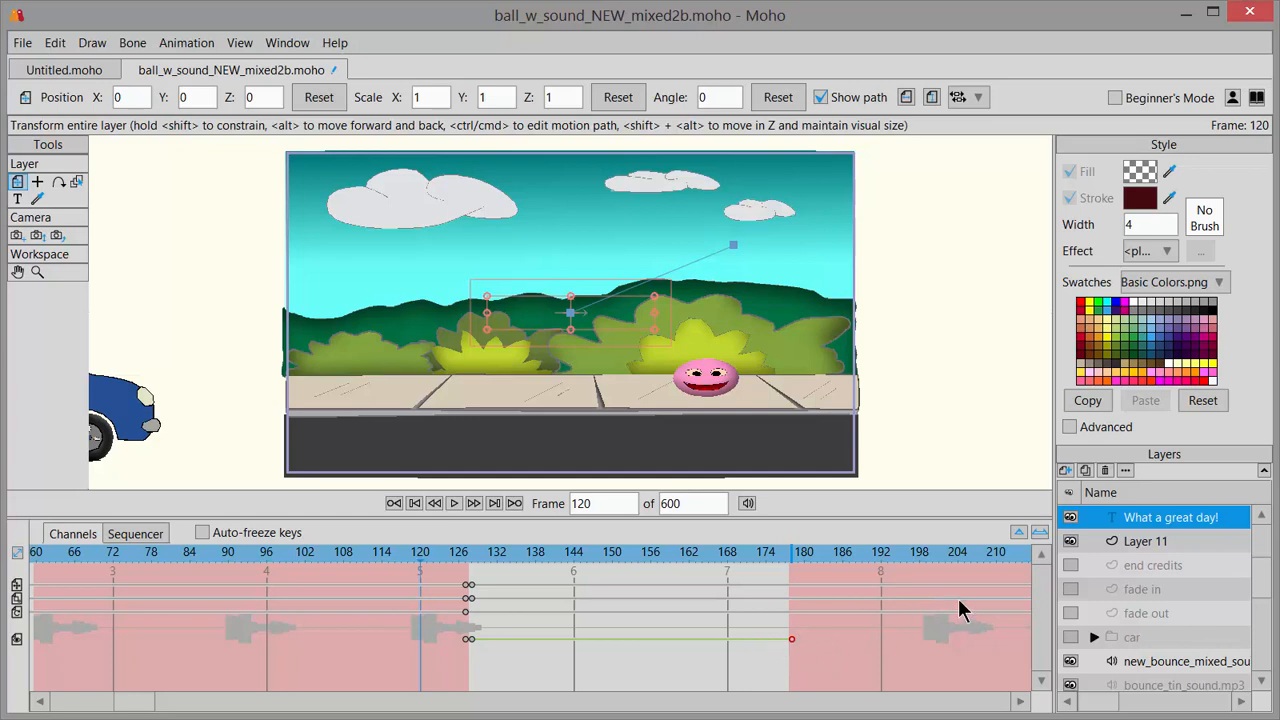
click(1038, 535)
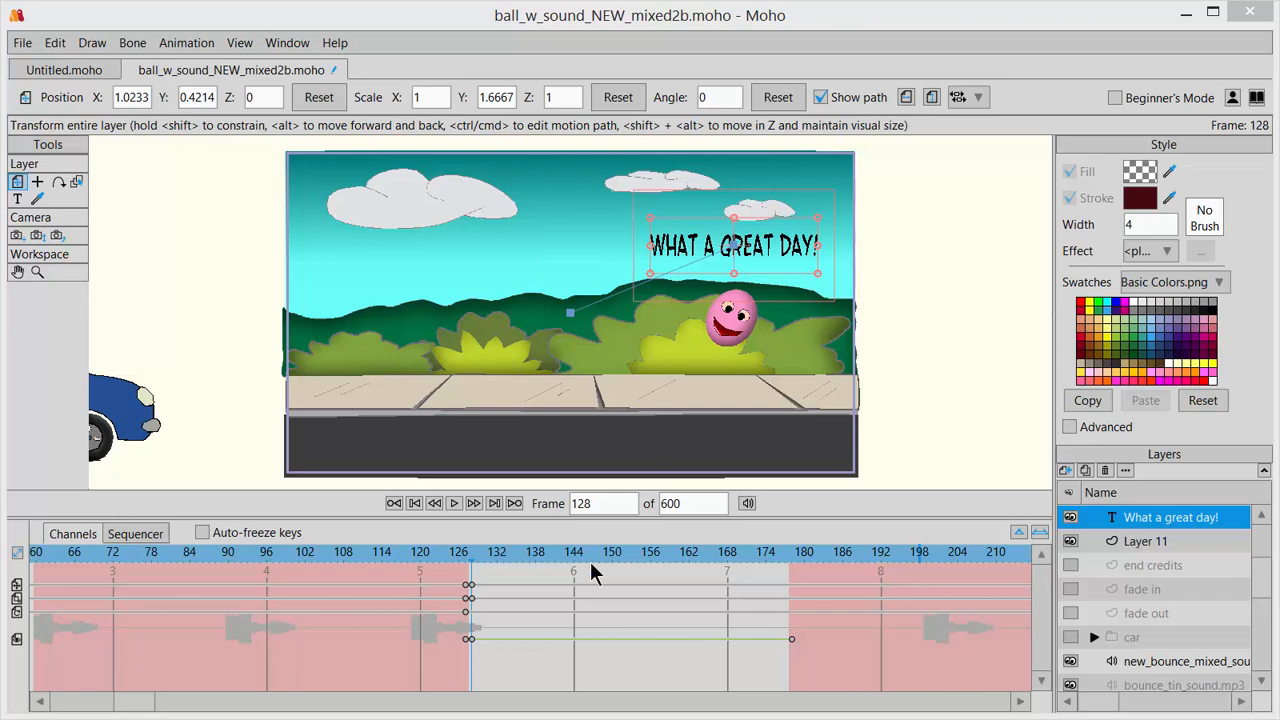
Shrink the "What a great day!" text at frame 177 to about X 0.56, Y 0.94 scale, and play the animation from frame 123.
drag(474, 558, 786, 547)
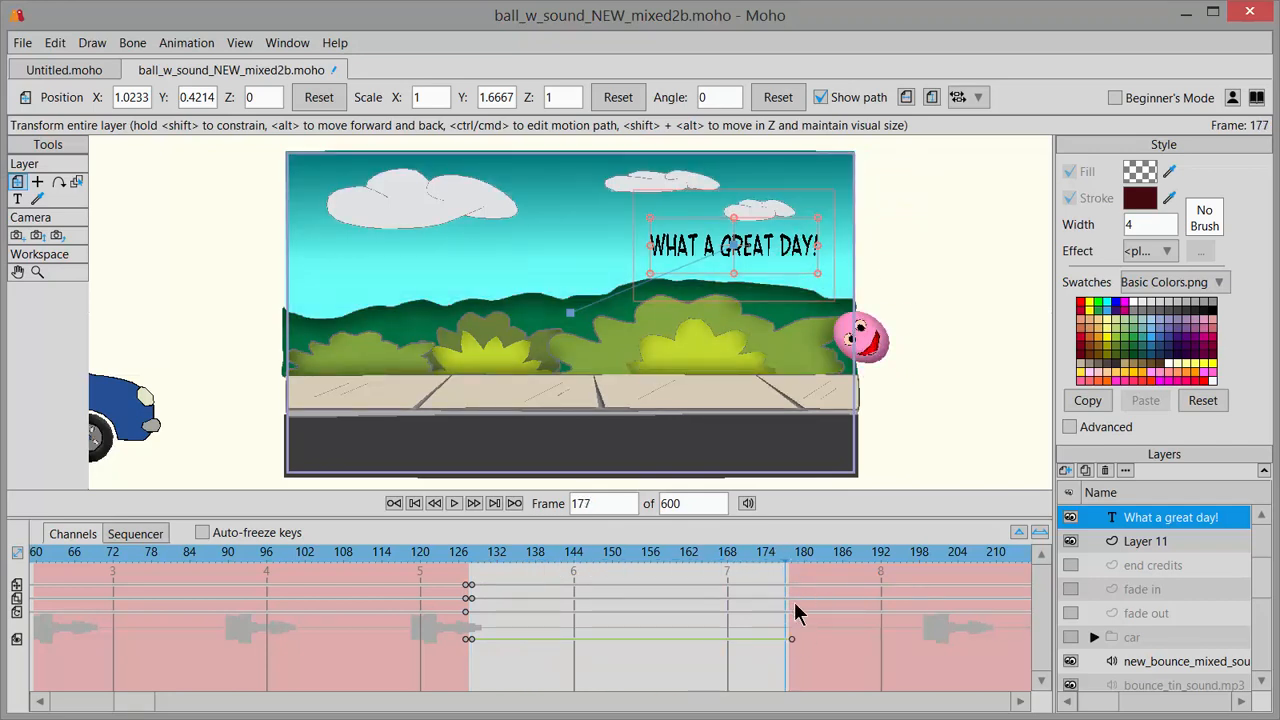
drag(818, 275, 780, 272)
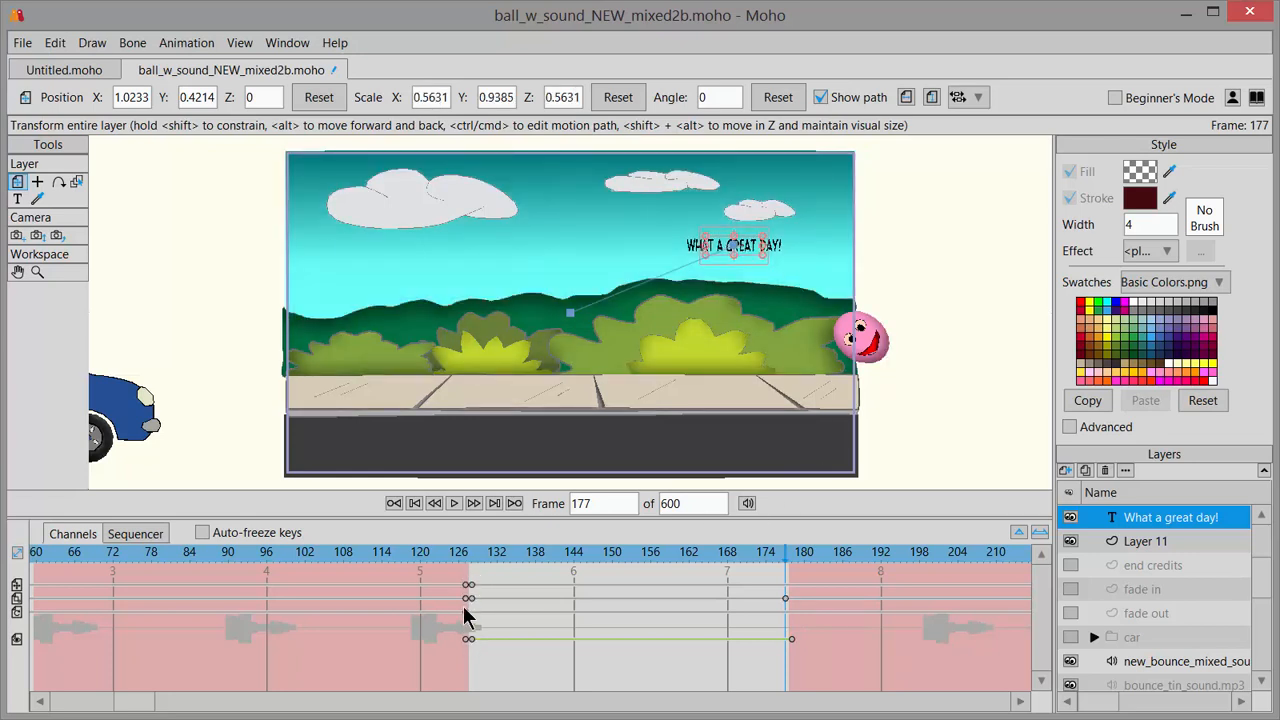
click(440, 568)
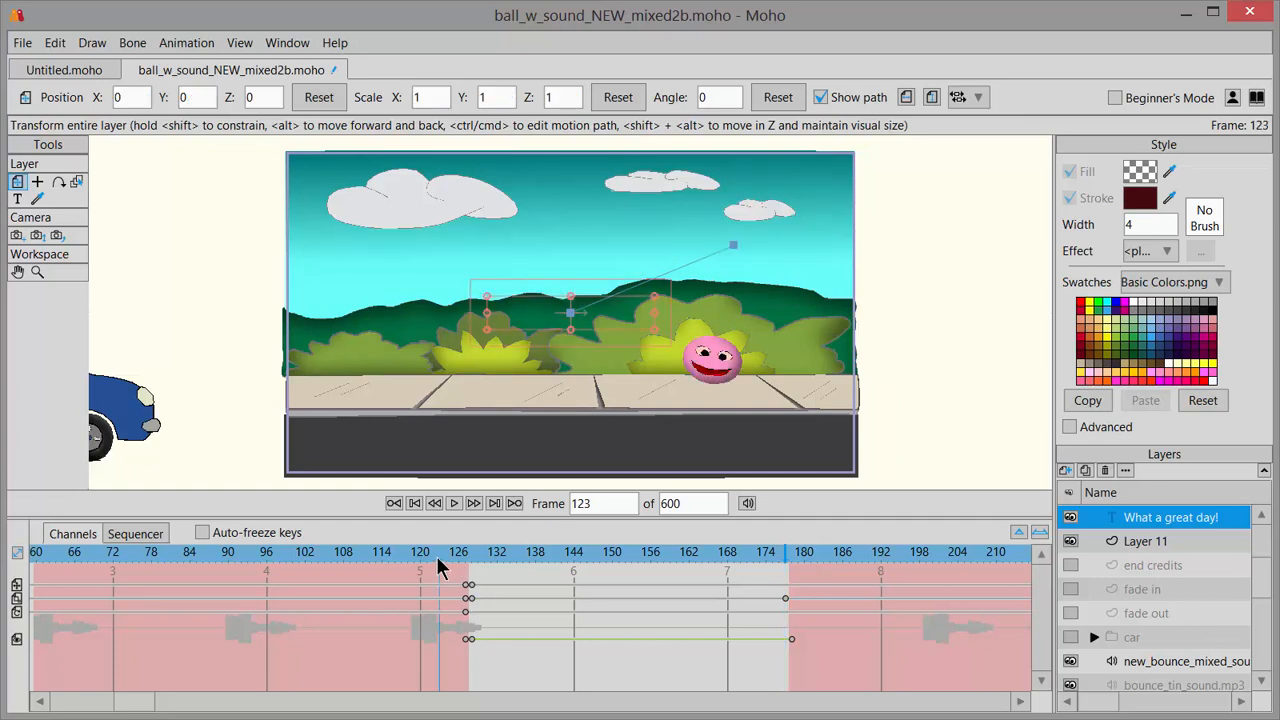
click(455, 504)
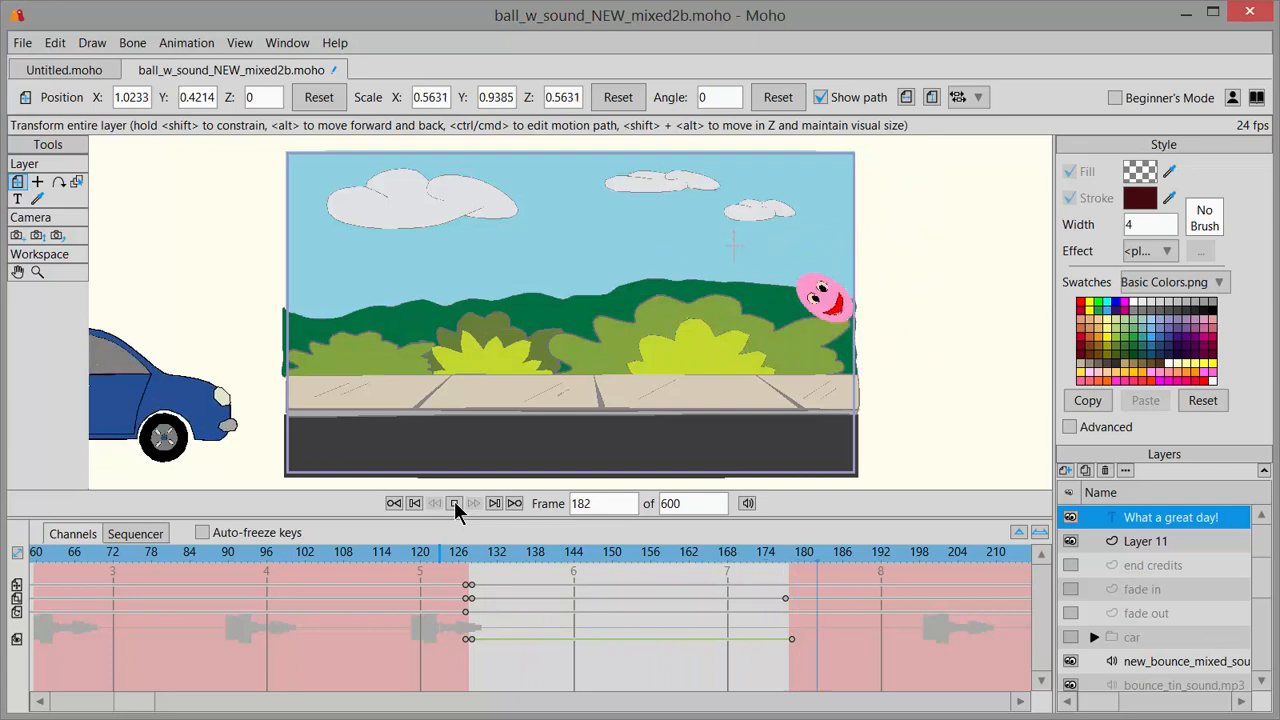
click(455, 505)
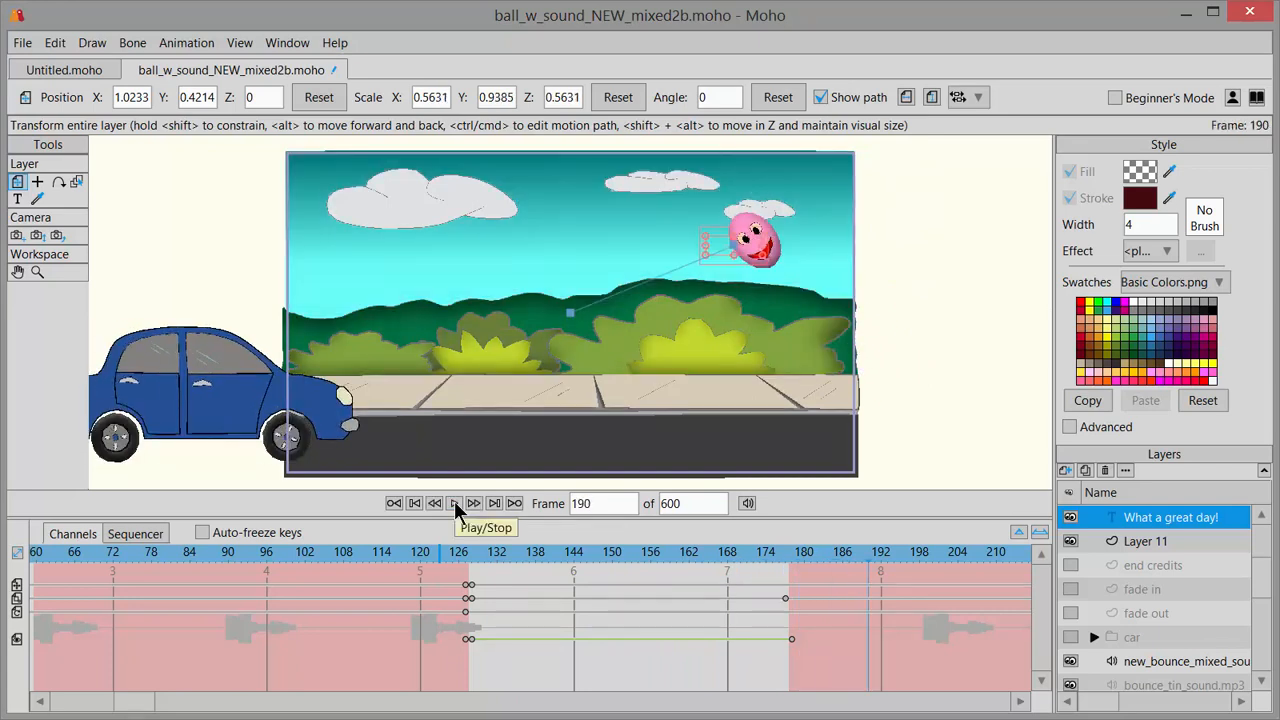